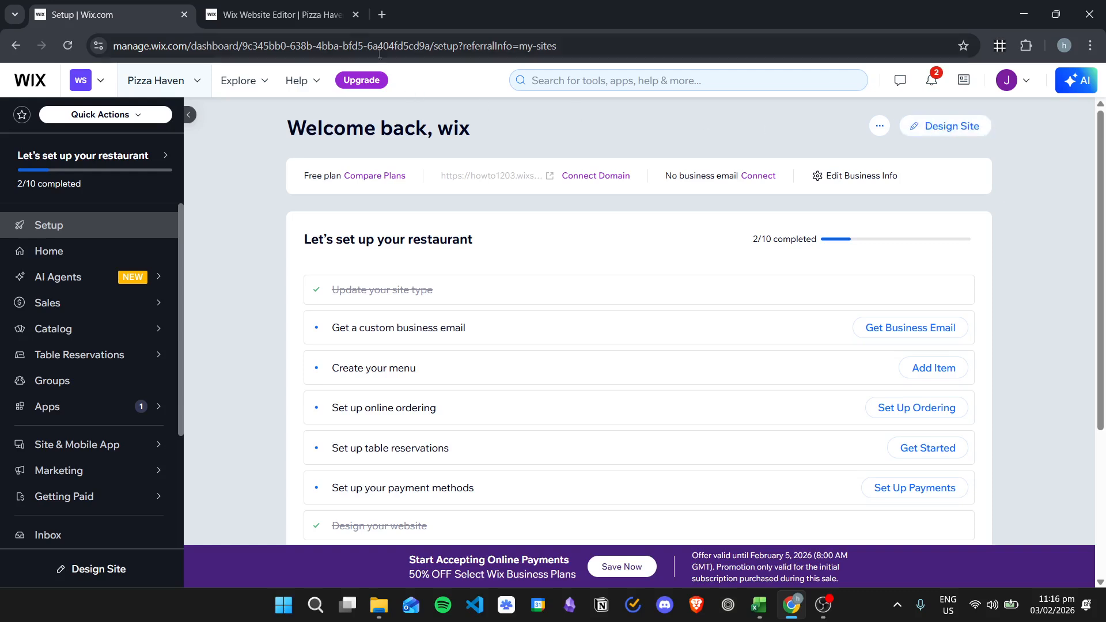
Switch to the website editor tab for the Pizza Haven site and look over the home page
{"action": "left_click", "coordinate": [293, 6]}
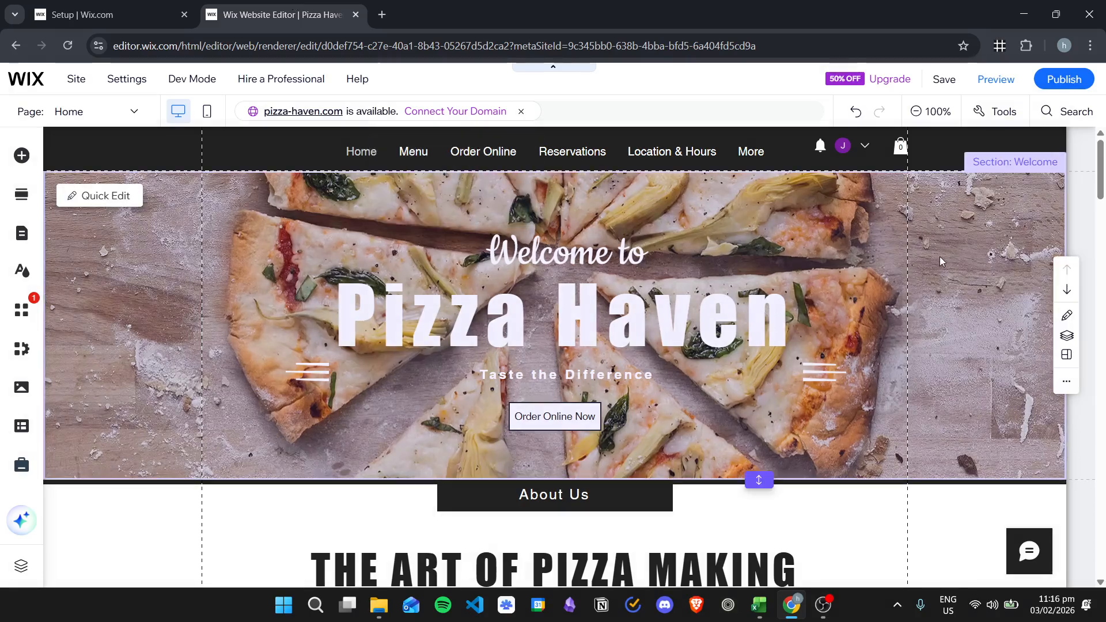
{"action": "scroll", "coordinate": [921, 264], "scroll_direction": "down", "scroll_amount": 3}
{"action": "scroll", "coordinate": [900, 259], "scroll_direction": "up", "scroll_amount": 3}
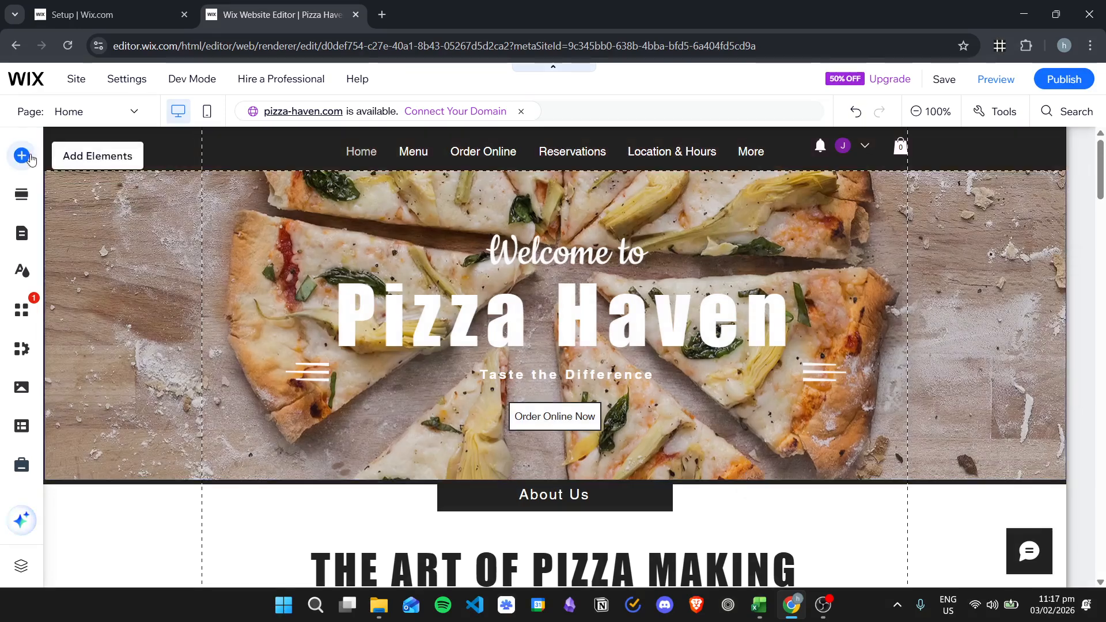
Add the site image of a round pizza topped with green leaves to the home page's Welcome section
{"action": "left_click", "coordinate": [23, 156]}
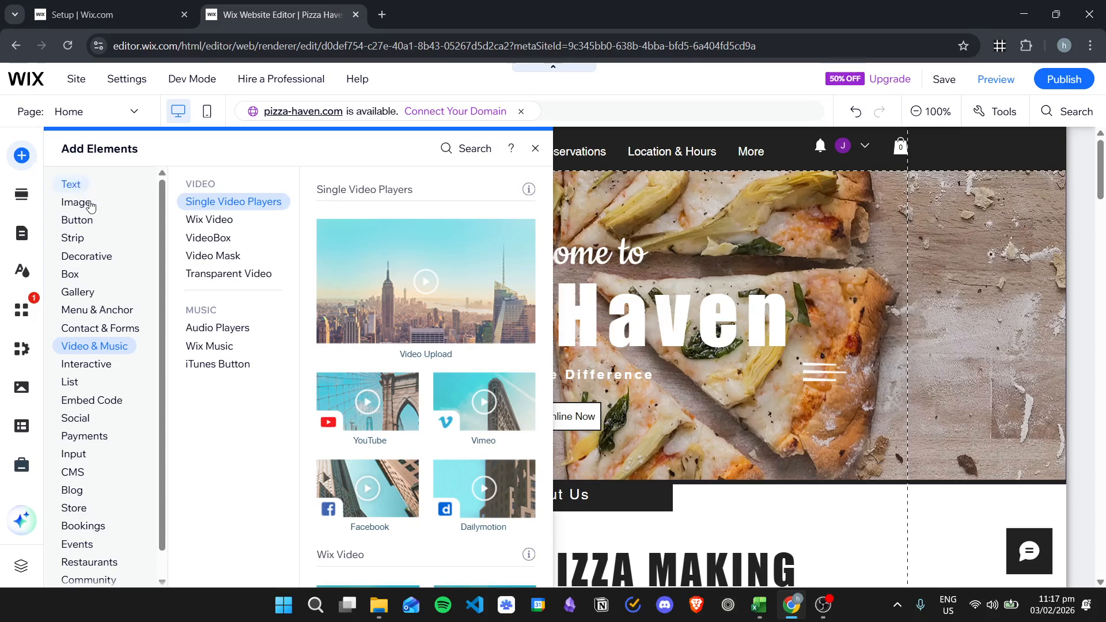
{"action": "left_click", "coordinate": [89, 204]}
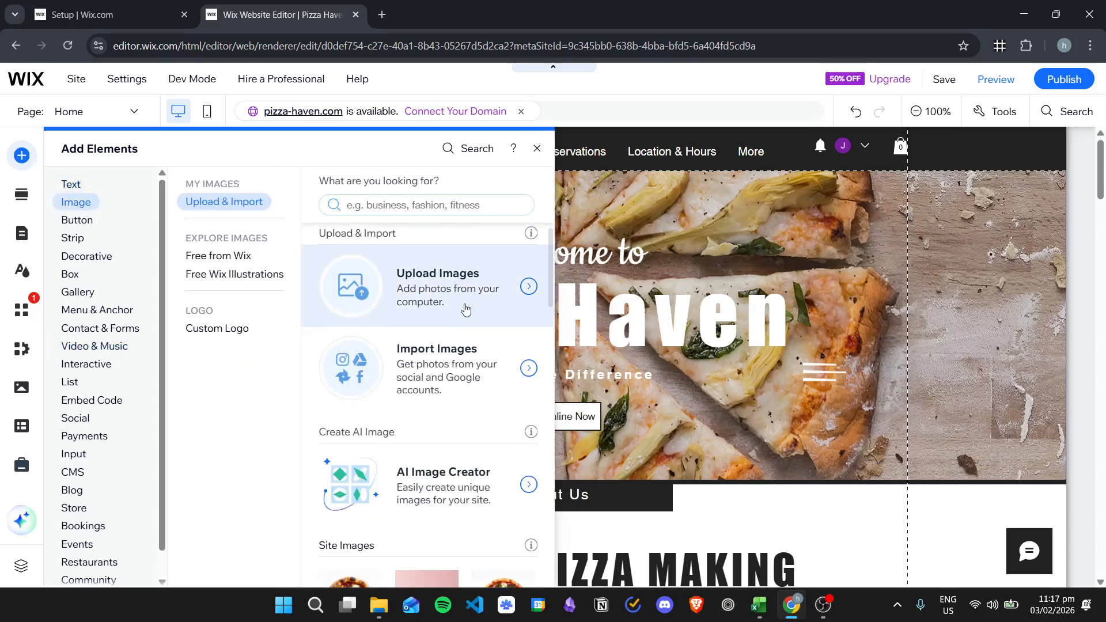
{"action": "scroll", "coordinate": [490, 344], "scroll_direction": "down", "scroll_amount": 4}
{"action": "scroll", "coordinate": [476, 339], "scroll_direction": "down", "scroll_amount": 3}
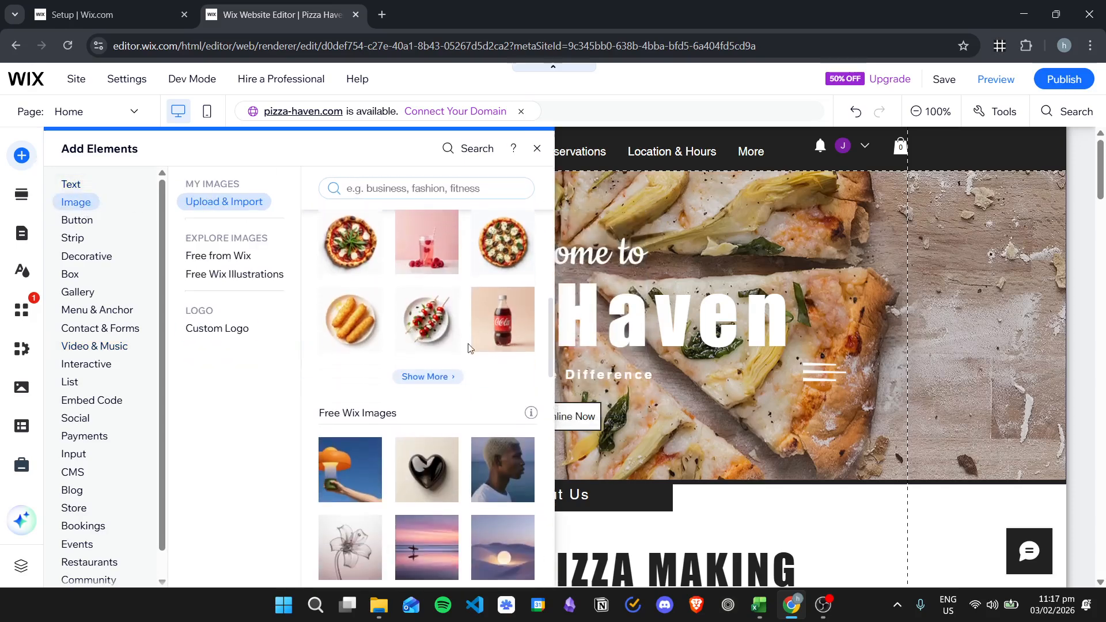
{"action": "scroll", "coordinate": [454, 319], "scroll_direction": "down", "scroll_amount": 2}
{"action": "scroll", "coordinate": [481, 331], "scroll_direction": "up", "scroll_amount": 3}
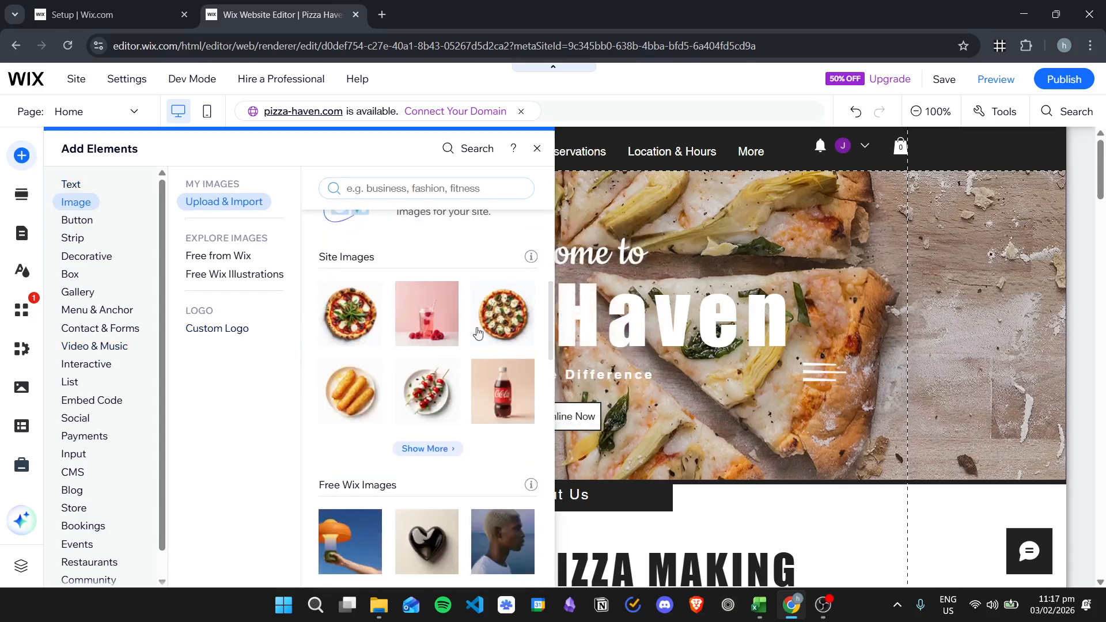
{"action": "scroll", "coordinate": [458, 328], "scroll_direction": "up", "scroll_amount": 3}
{"action": "scroll", "coordinate": [484, 340], "scroll_direction": "down", "scroll_amount": 2}
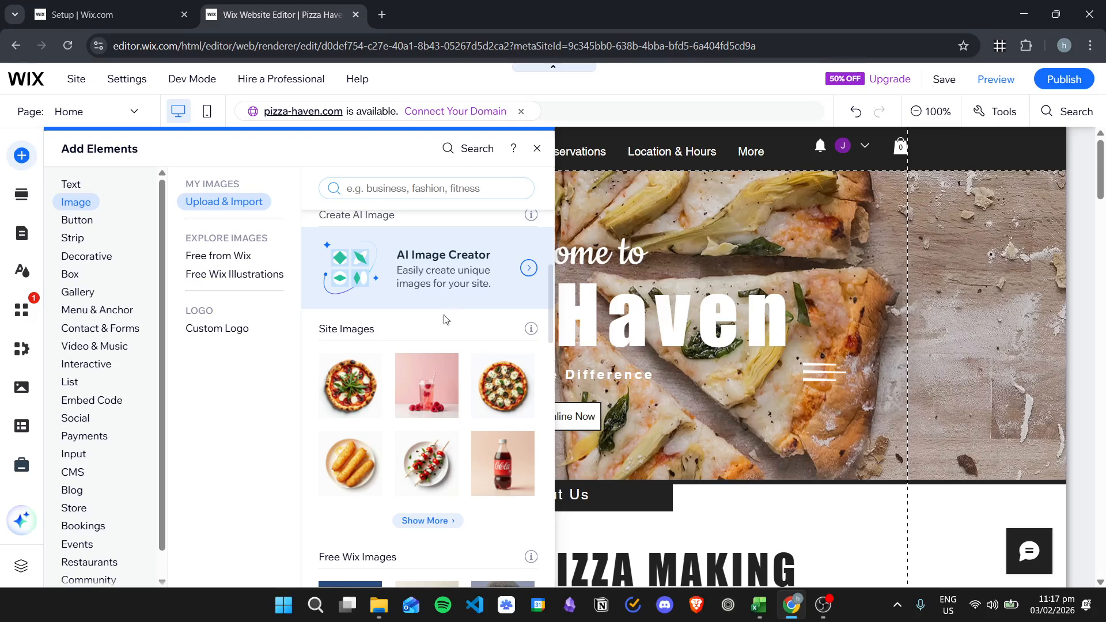
{"action": "scroll", "coordinate": [456, 391], "scroll_direction": "down", "scroll_amount": 1}
{"action": "scroll", "coordinate": [440, 418], "scroll_direction": "down", "scroll_amount": 1}
{"action": "scroll", "coordinate": [437, 400], "scroll_direction": "up", "scroll_amount": 1}
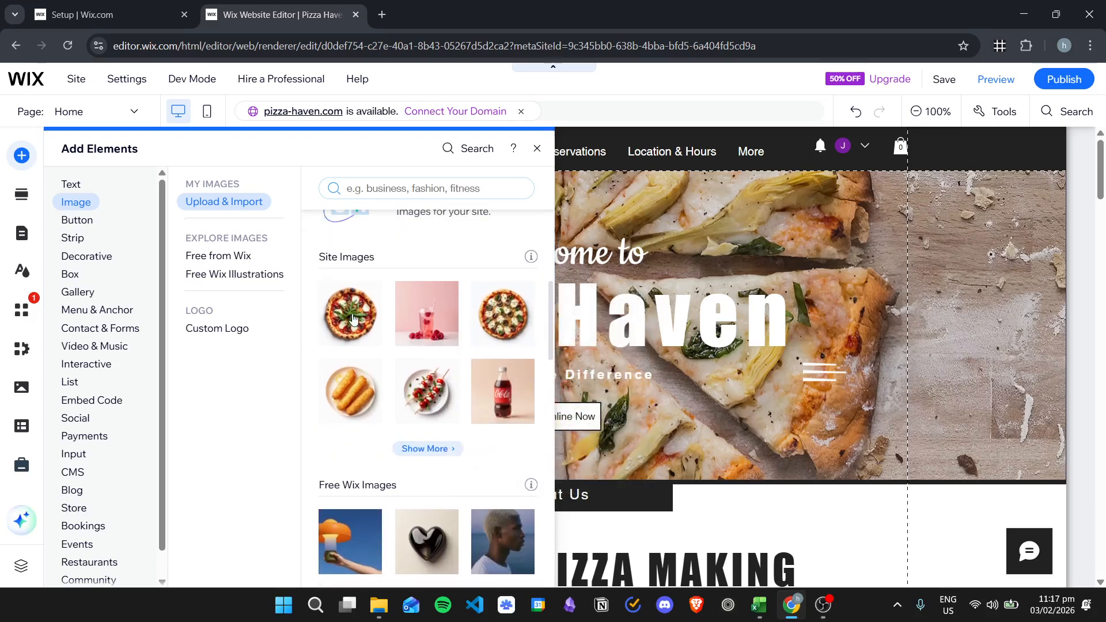
{"action": "mouse_move", "coordinate": [348, 320]}
{"action": "left_click_drag", "start_coordinate": [348, 319], "coordinate": [827, 315]}
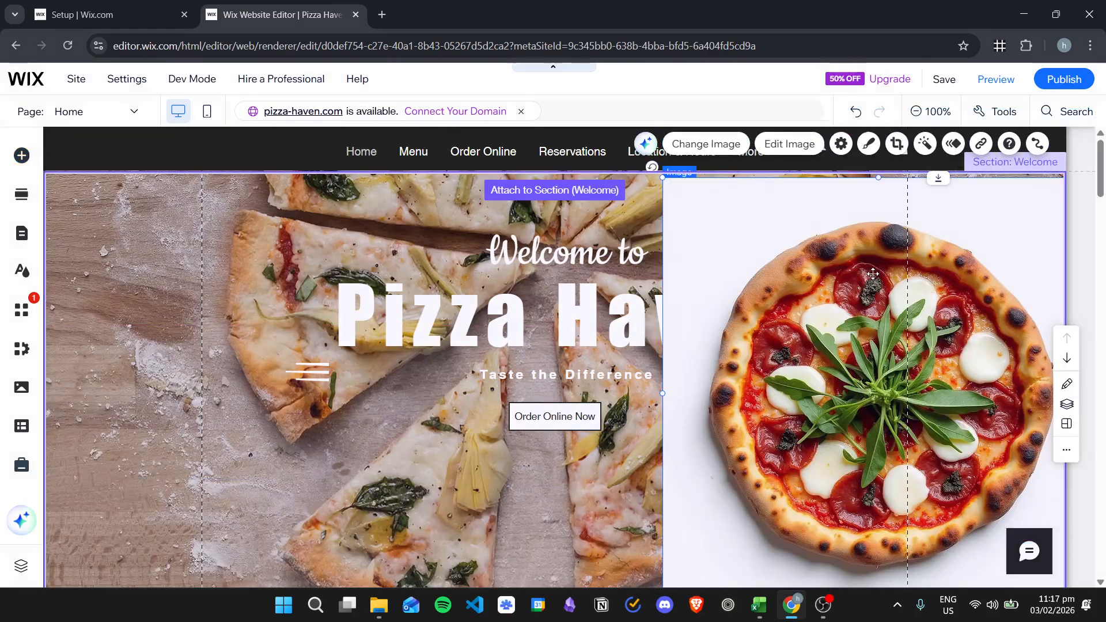
Shrink the pizza image to fit inside the Welcome section and move it to the left of the site title
{"action": "left_click_drag", "start_coordinate": [877, 274], "coordinate": [751, 315]}
{"action": "left_click_drag", "start_coordinate": [948, 217], "coordinate": [890, 246]}
{"action": "left_click_drag", "start_coordinate": [957, 199], "coordinate": [728, 432]}
{"action": "left_click_drag", "start_coordinate": [657, 498], "coordinate": [597, 282]}
{"action": "scroll", "coordinate": [725, 277], "scroll_direction": "down", "scroll_amount": 4}
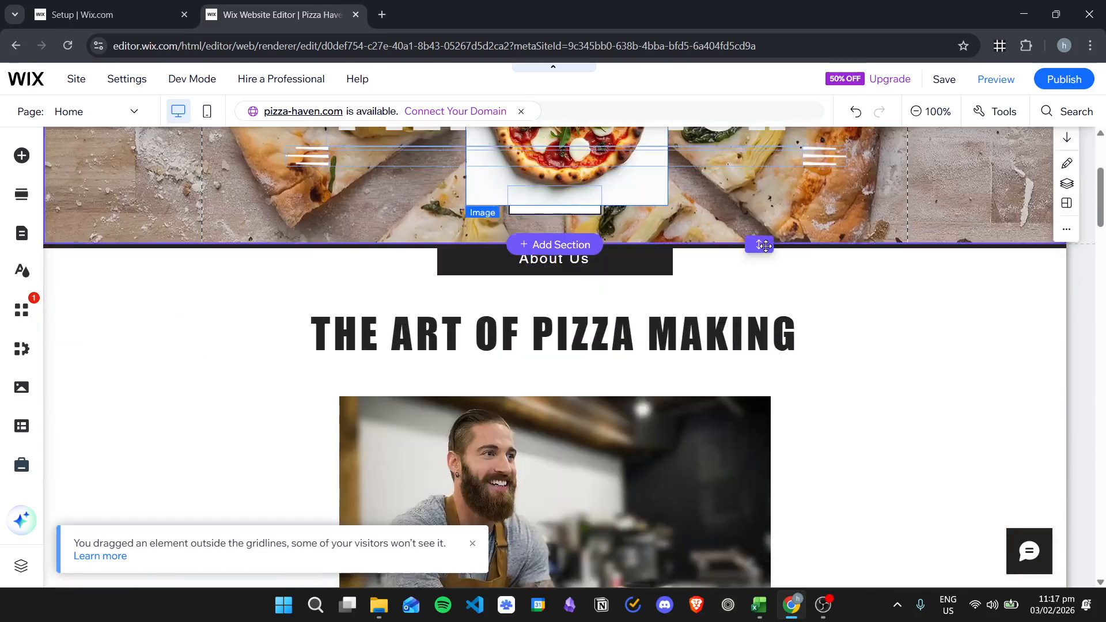
{"action": "scroll", "coordinate": [871, 314], "scroll_direction": "up", "scroll_amount": 4}
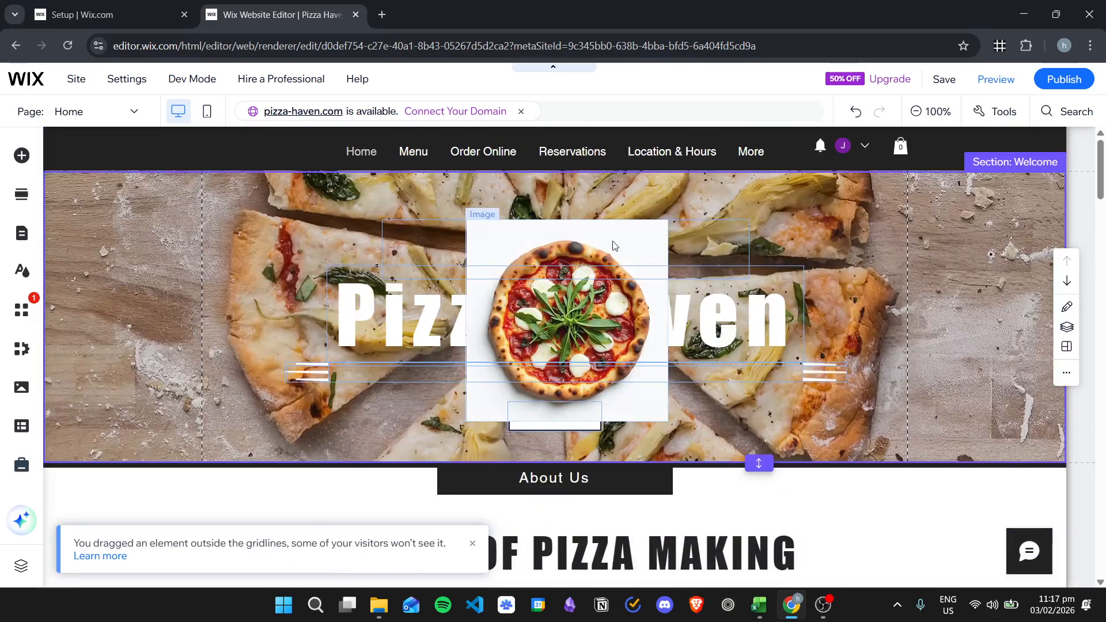
{"action": "left_click", "coordinate": [611, 242]}
{"action": "left_click_drag", "start_coordinate": [606, 250], "coordinate": [307, 226]}
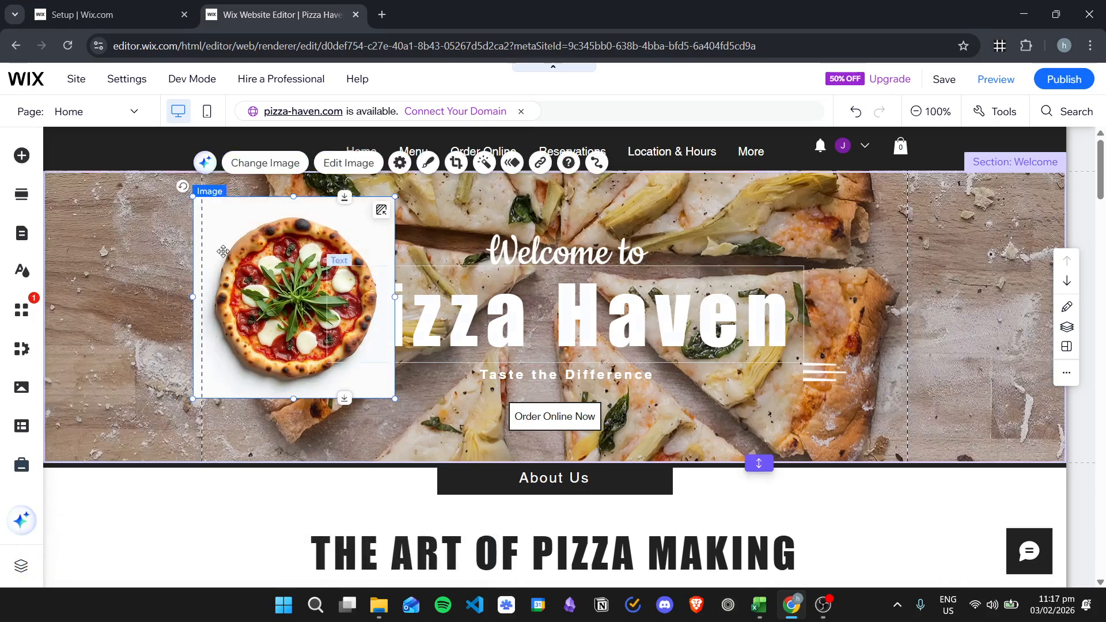
Check how the unpinned pizza image moves as the page scrolls, and pin it to the screen
{"action": "scroll", "coordinate": [347, 264], "scroll_direction": "down", "scroll_amount": 13}
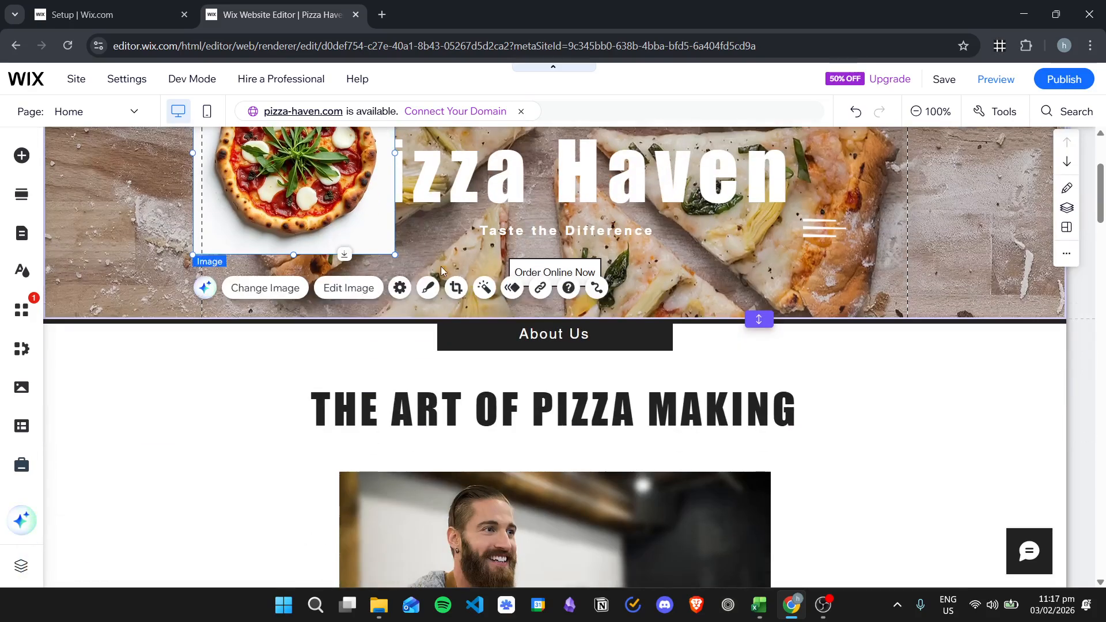
{"action": "scroll", "coordinate": [611, 326], "scroll_direction": "up", "scroll_amount": 12}
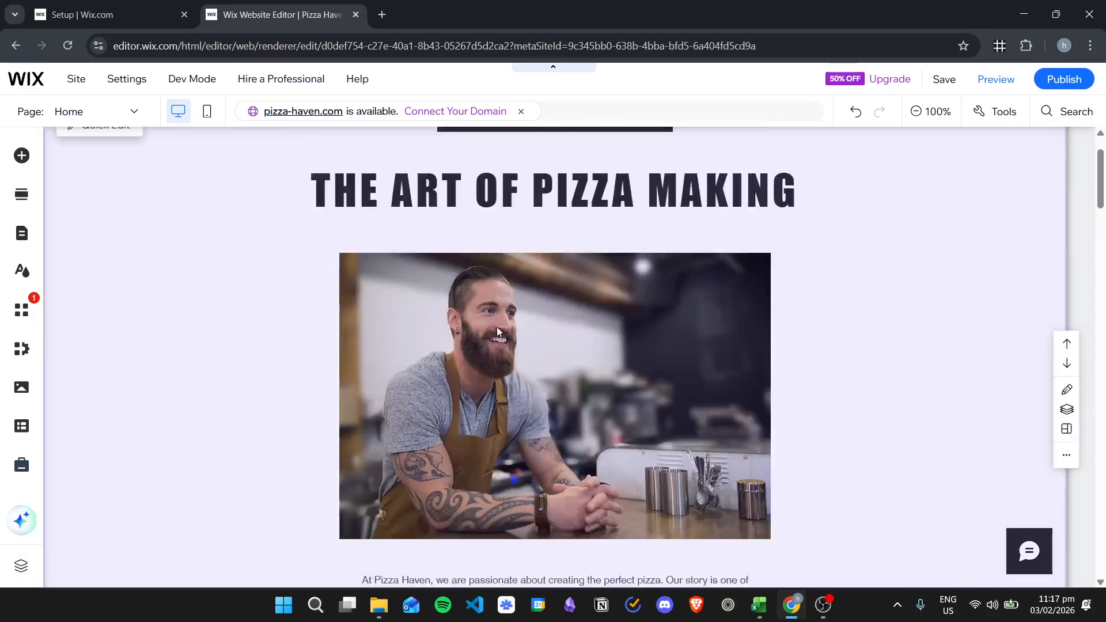
{"action": "scroll", "coordinate": [611, 326], "scroll_direction": "up", "scroll_amount": 3}
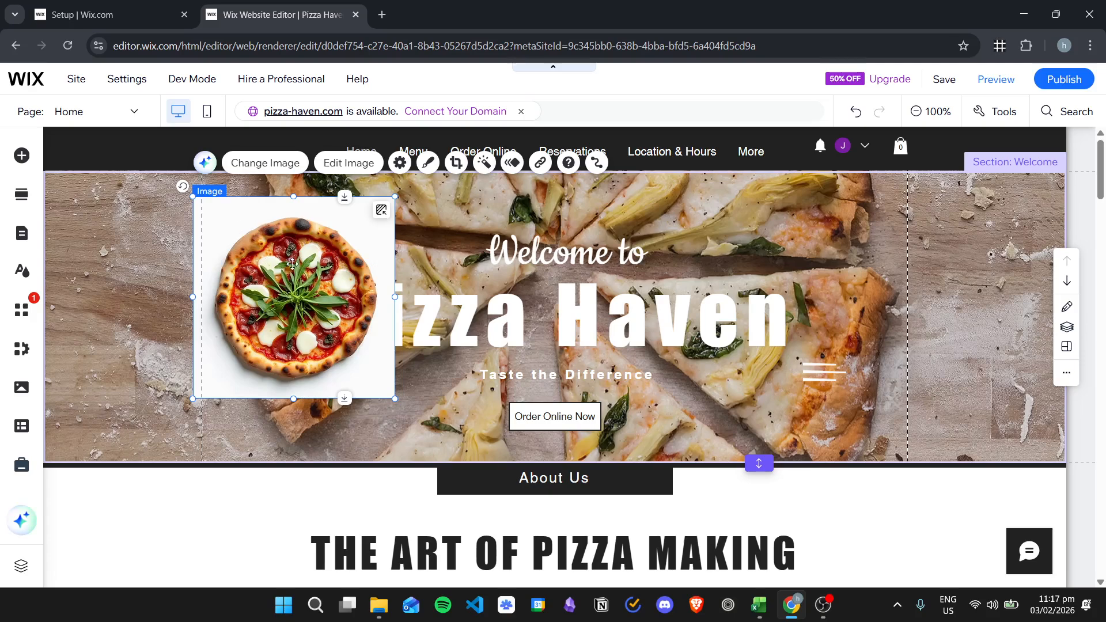
{"action": "right_click", "coordinate": [255, 257]}
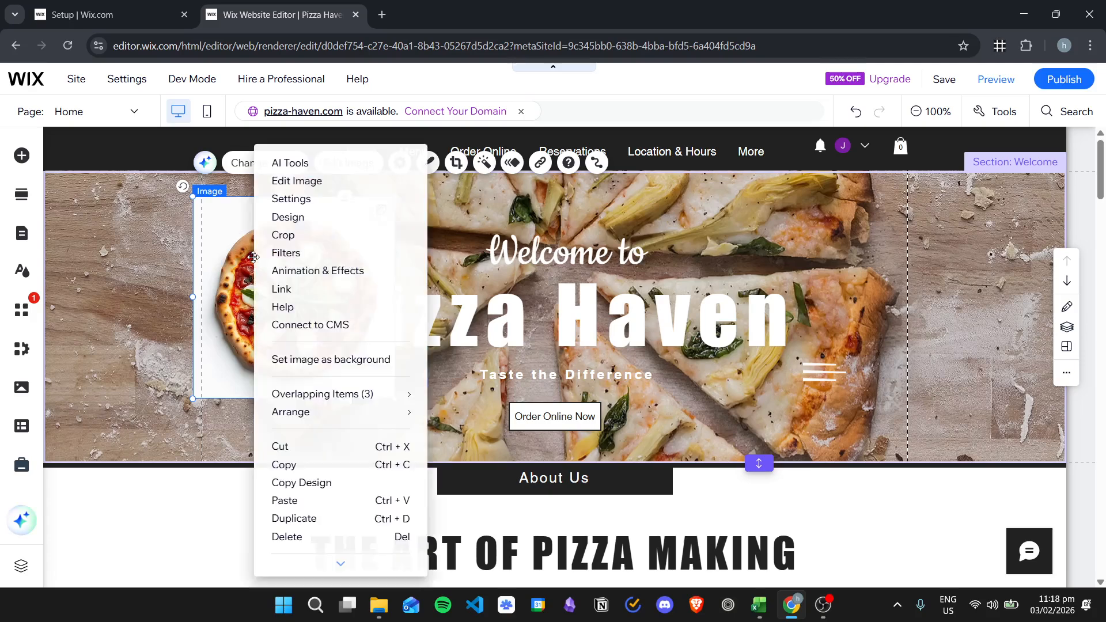
{"action": "scroll", "coordinate": [339, 377], "scroll_direction": "down", "scroll_amount": 3}
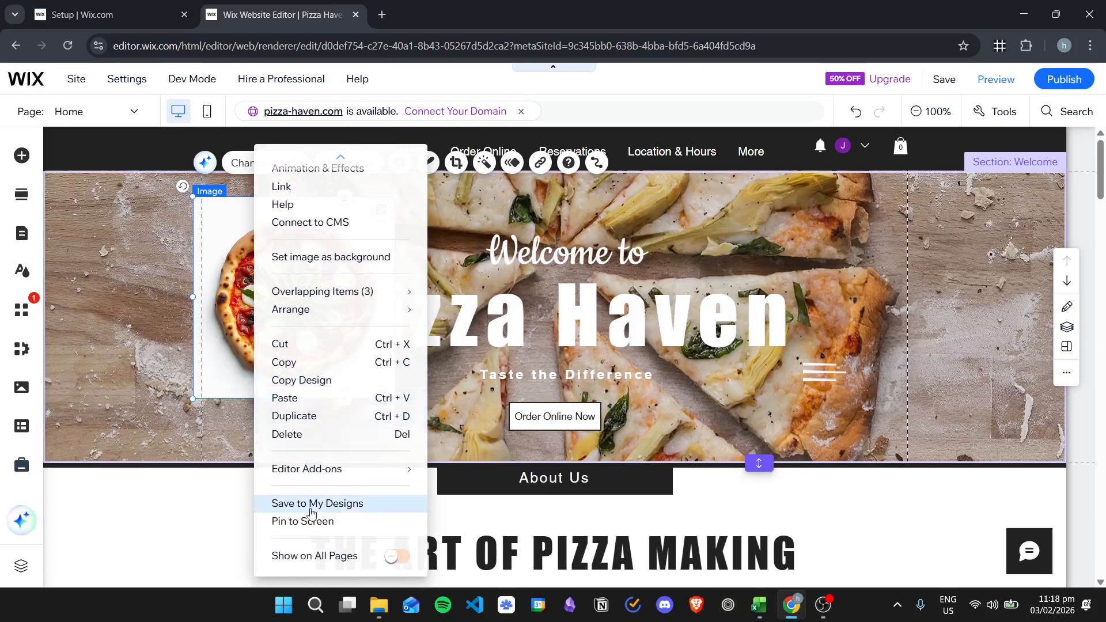
{"action": "left_click", "coordinate": [353, 522]}
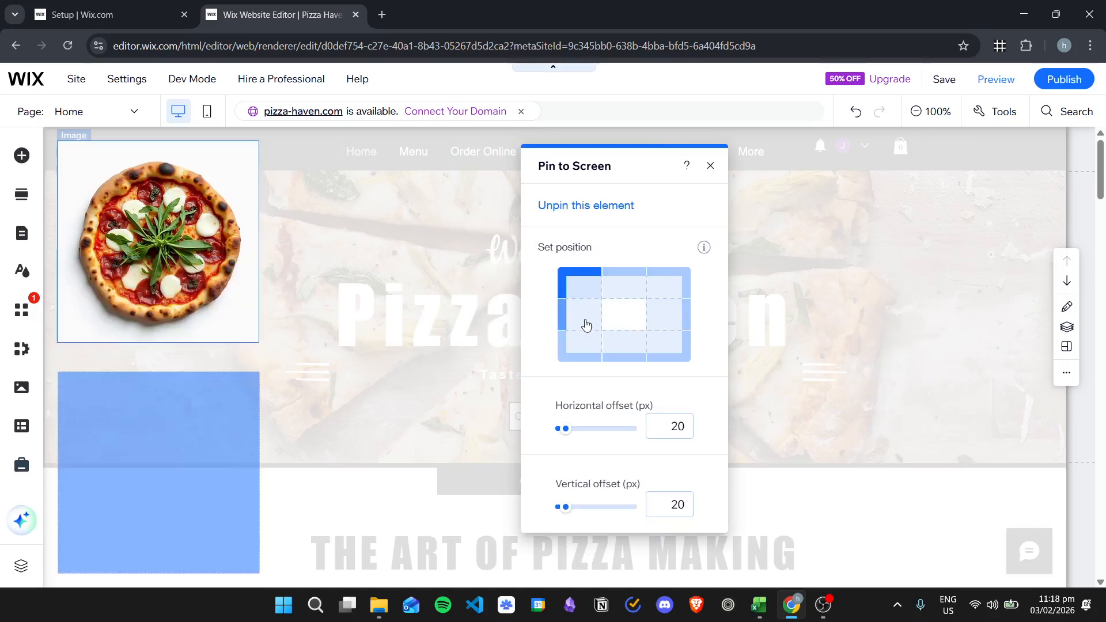
Try the pizza image in the different pin positions along the left, top, right and bottom edges of the screen
{"action": "left_click", "coordinate": [581, 317]}
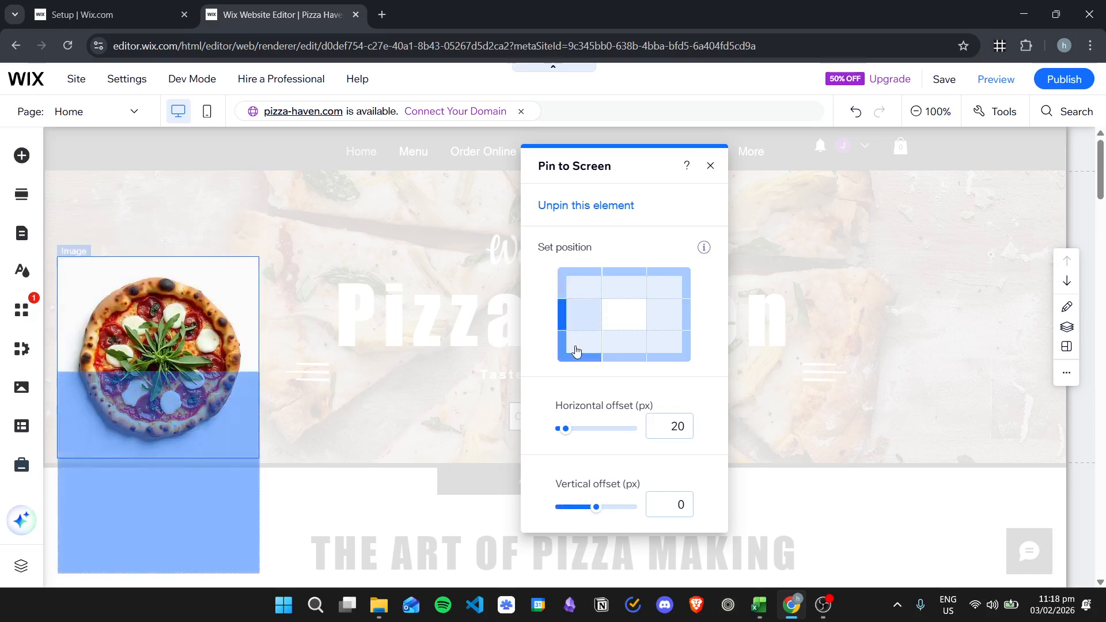
{"action": "left_click", "coordinate": [576, 351]}
{"action": "left_click", "coordinate": [575, 281]}
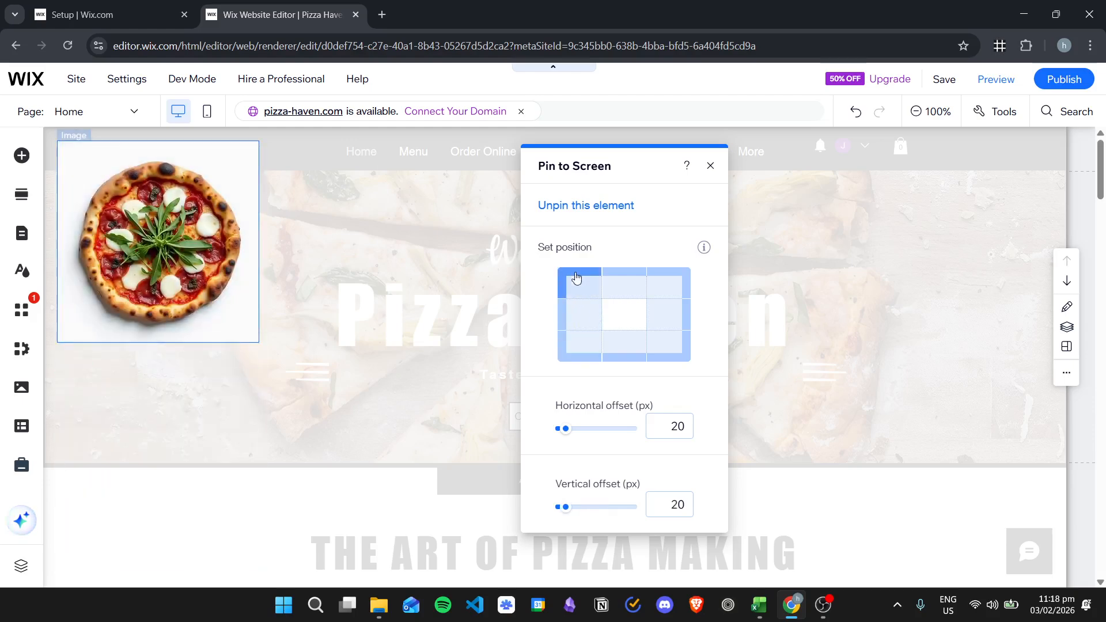
{"action": "left_click", "coordinate": [621, 285]}
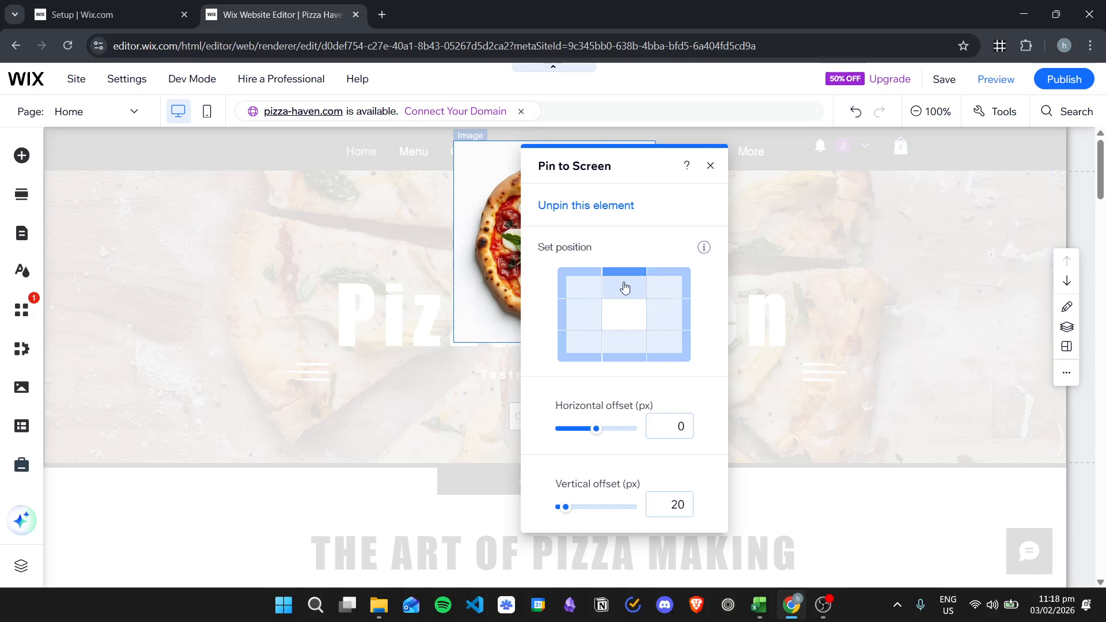
{"action": "left_click", "coordinate": [676, 284]}
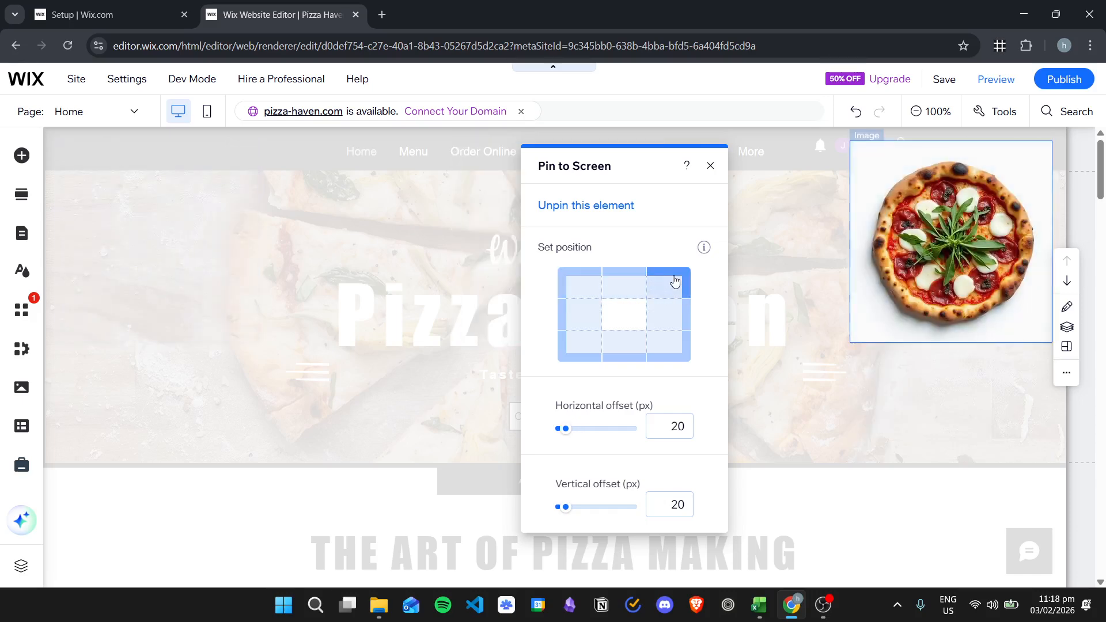
{"action": "left_click", "coordinate": [677, 324]}
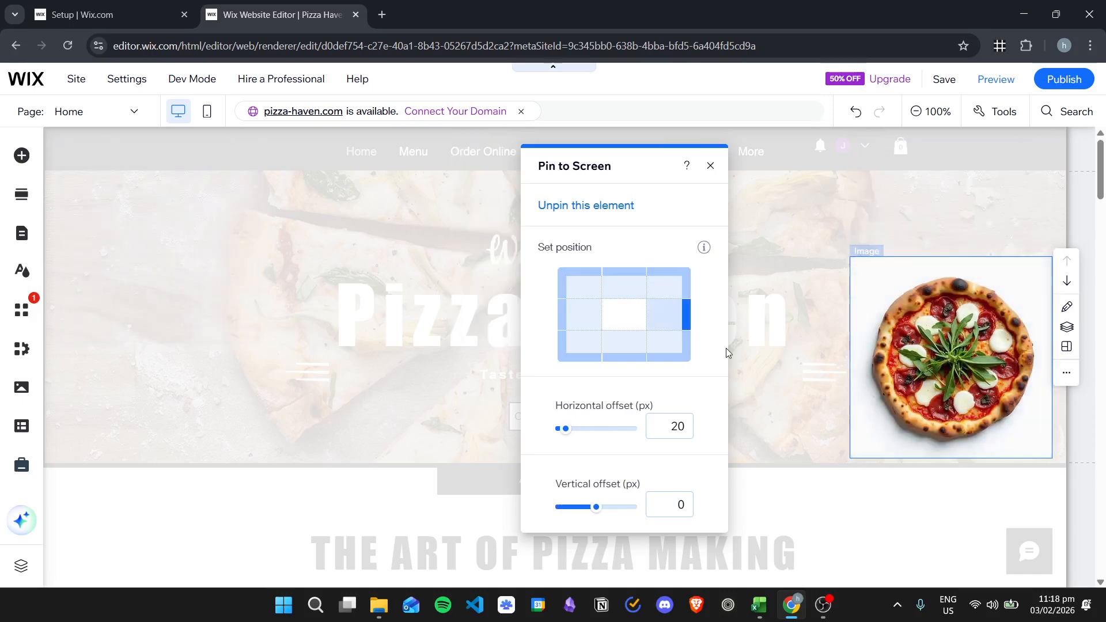
{"action": "left_click", "coordinate": [680, 355]}
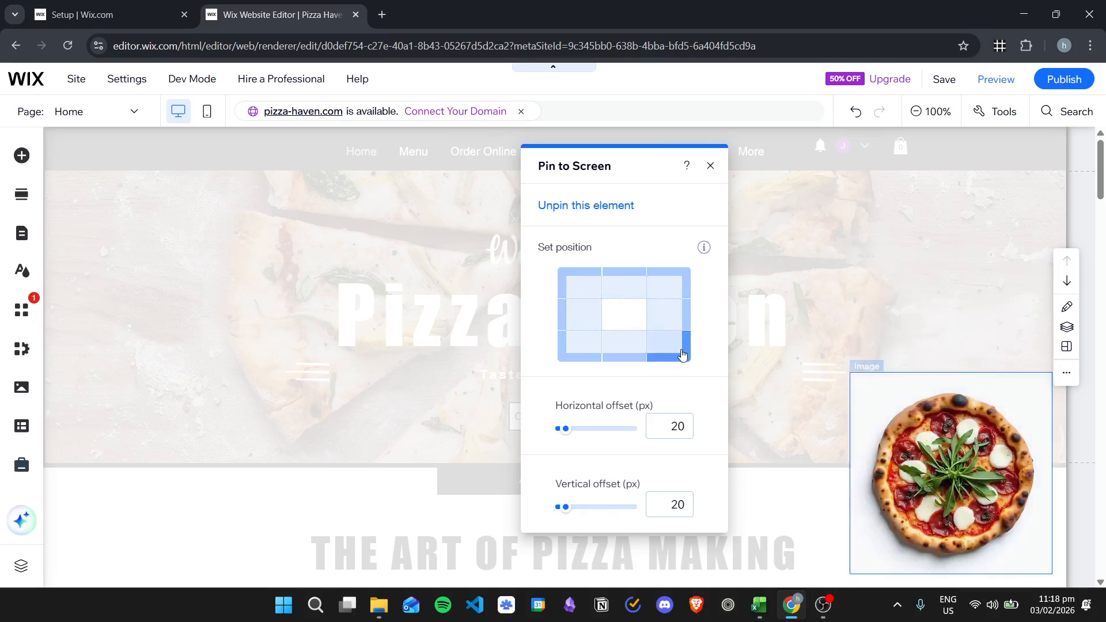
{"action": "left_click", "coordinate": [624, 346]}
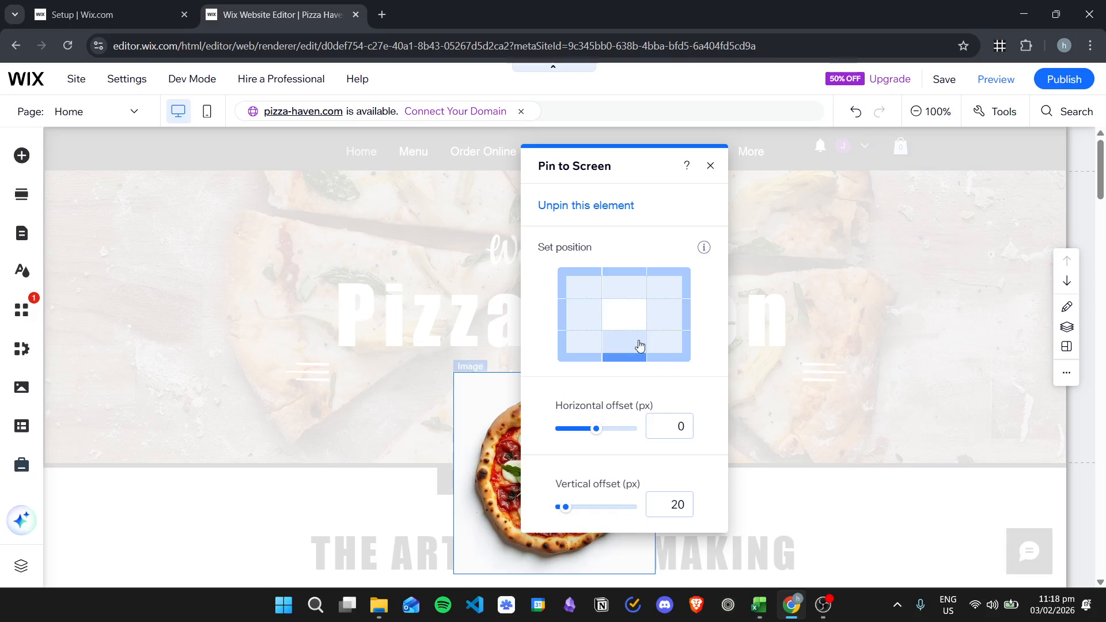
Pin the pizza image at the middle left with a horizontal offset of 40 px and a vertical offset of 0 px
{"action": "left_click", "coordinate": [575, 316]}
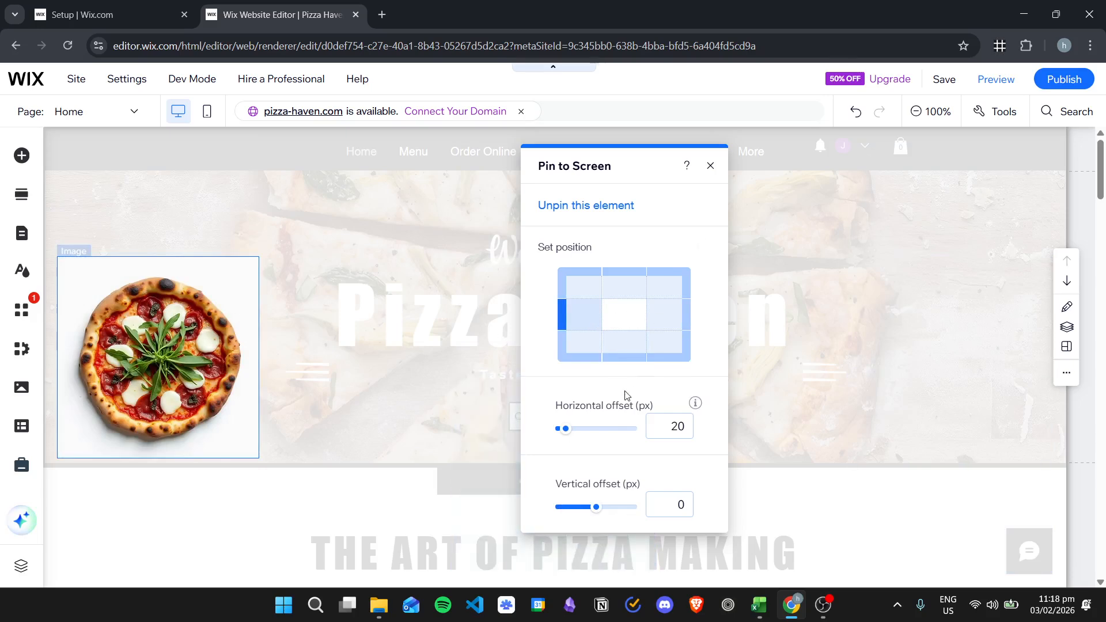
{"action": "mouse_move", "coordinate": [570, 427]}
{"action": "left_mouse_down"}
{"action": "mouse_move", "coordinate": [633, 427]}
{"action": "mouse_move", "coordinate": [569, 429]}
{"action": "left_mouse_up"}
{"action": "mouse_move", "coordinate": [589, 515]}
{"action": "left_mouse_down"}
{"action": "mouse_move", "coordinate": [538, 513]}
{"action": "mouse_move", "coordinate": [646, 512]}
{"action": "mouse_move", "coordinate": [586, 511]}
{"action": "left_mouse_up"}
{"action": "double_click", "coordinate": [678, 502]}
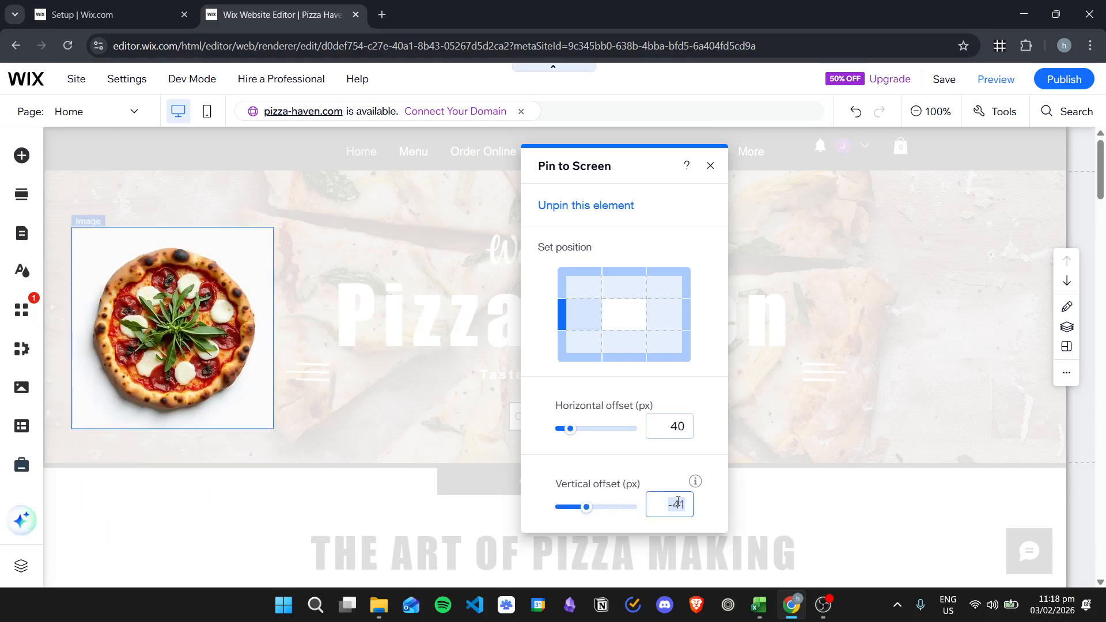
{"action": "type", "text": "0"}
{"action": "key", "text": "Return"}
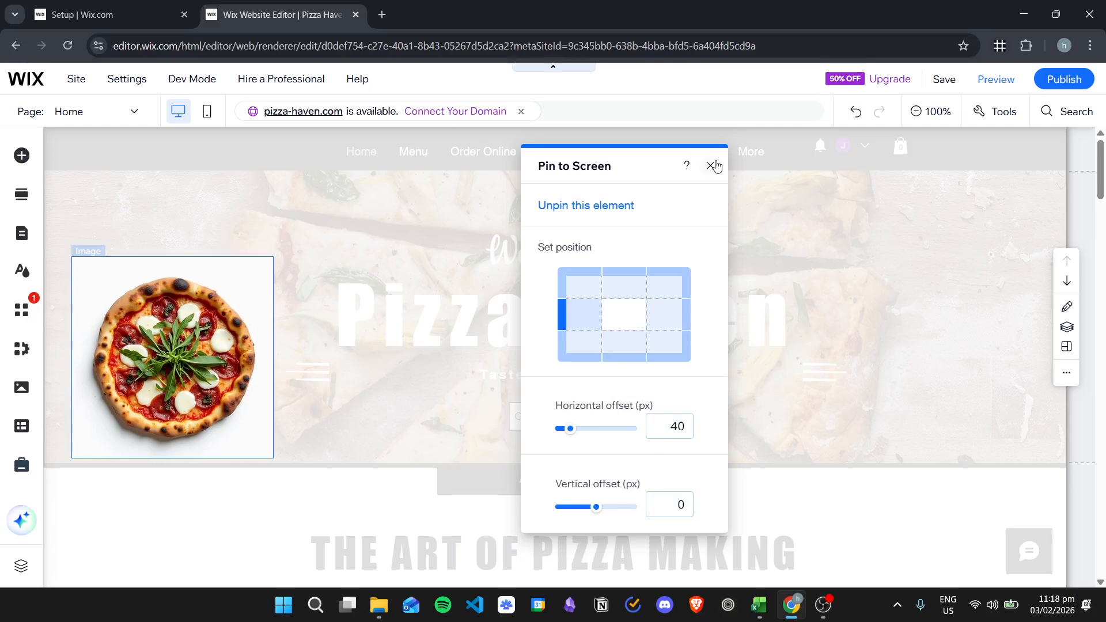
{"action": "left_click", "coordinate": [711, 166]}
Check in the editor and in preview mode how the pinned pizza image behaves while the home page scrolls
{"action": "scroll", "coordinate": [293, 357], "scroll_direction": "down", "scroll_amount": 15}
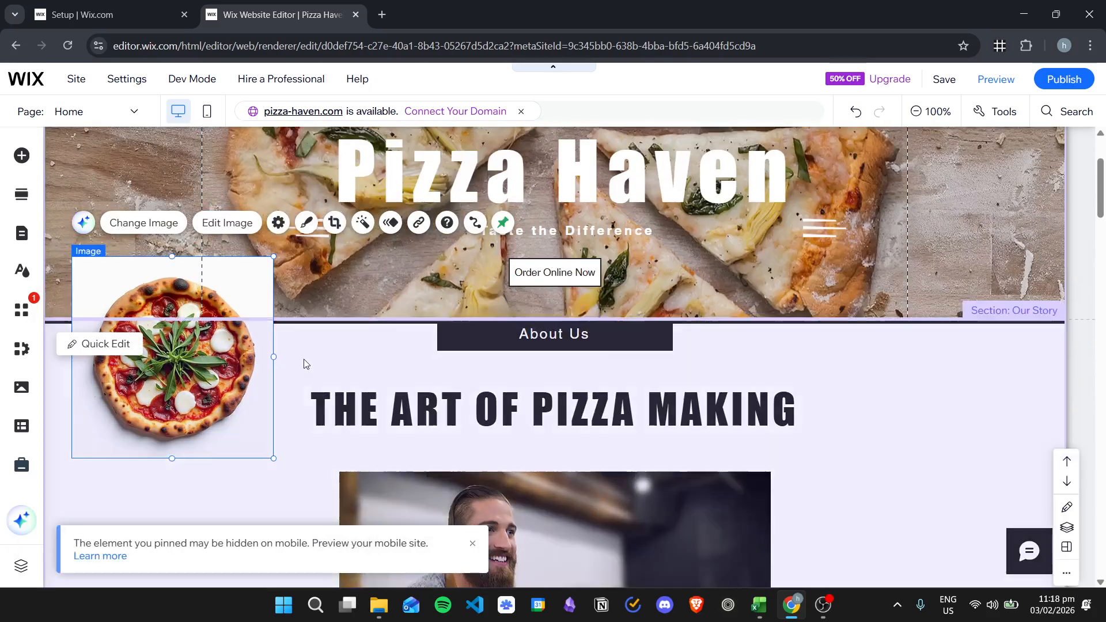
{"action": "scroll", "coordinate": [315, 353], "scroll_direction": "down", "scroll_amount": 6}
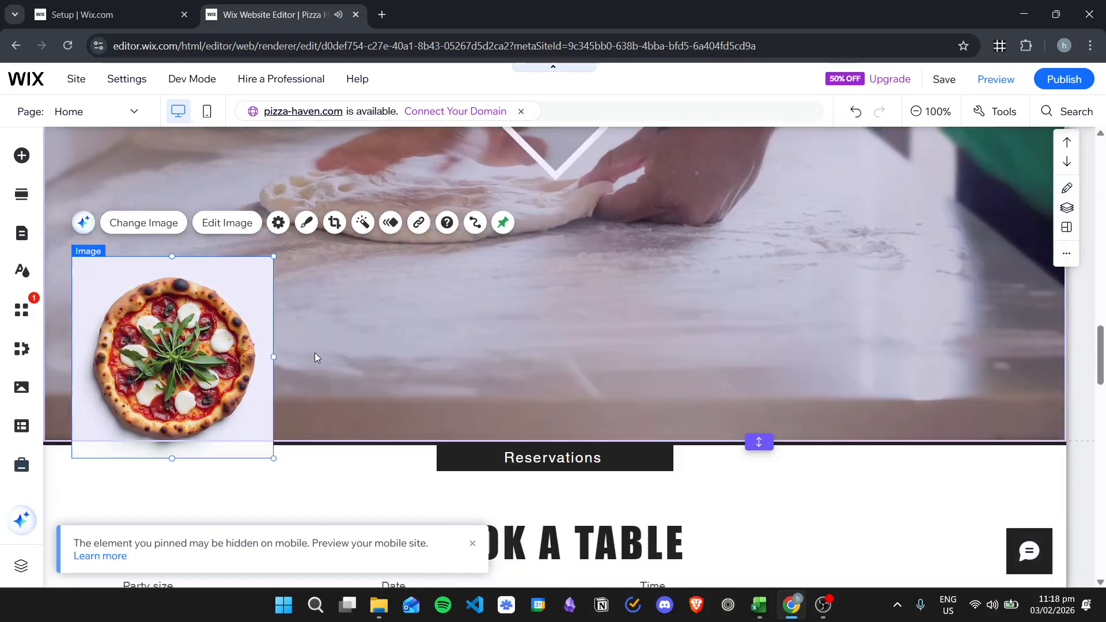
{"action": "scroll", "coordinate": [330, 356], "scroll_direction": "up", "scroll_amount": 10}
{"action": "scroll", "coordinate": [345, 375], "scroll_direction": "up", "scroll_amount": 5}
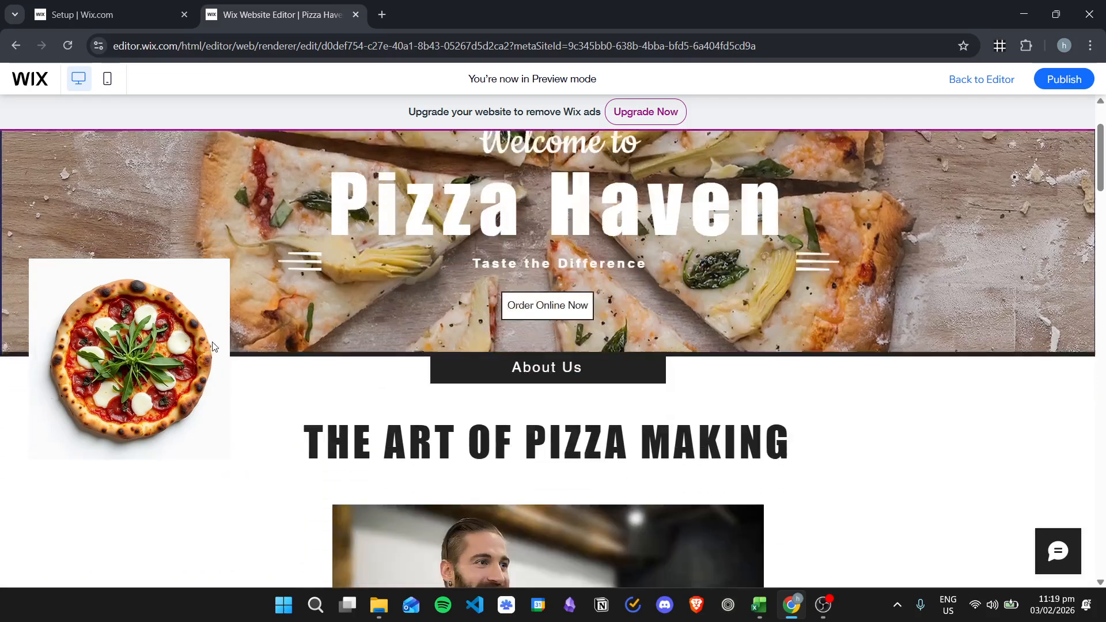
{"action": "scroll", "coordinate": [196, 344], "scroll_direction": "down", "scroll_amount": 15}
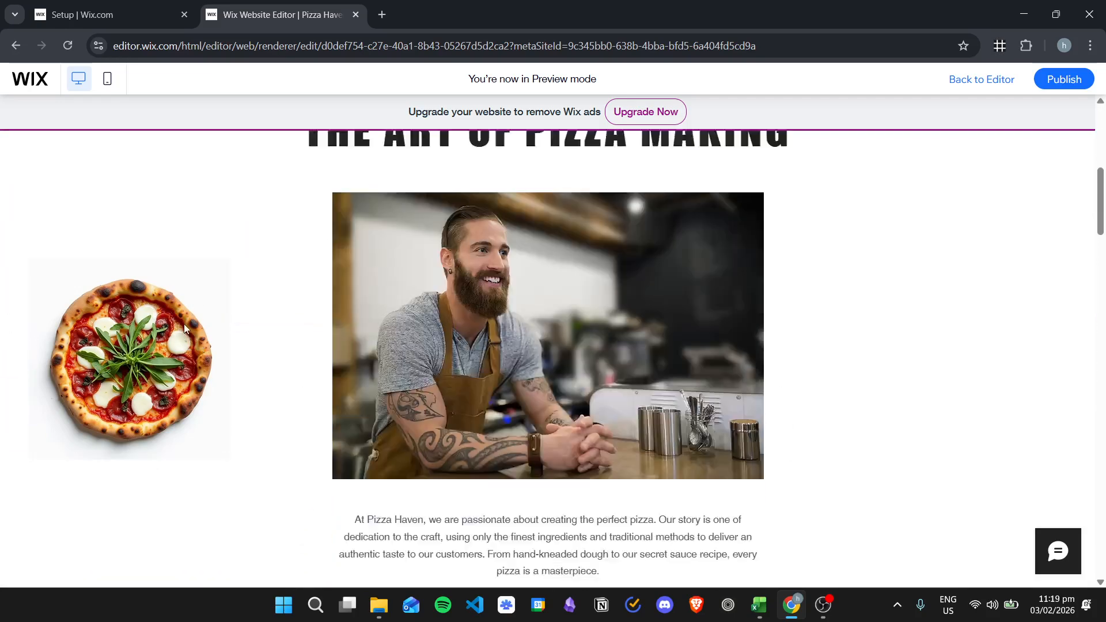
{"action": "scroll", "coordinate": [222, 337], "scroll_direction": "down", "scroll_amount": 15}
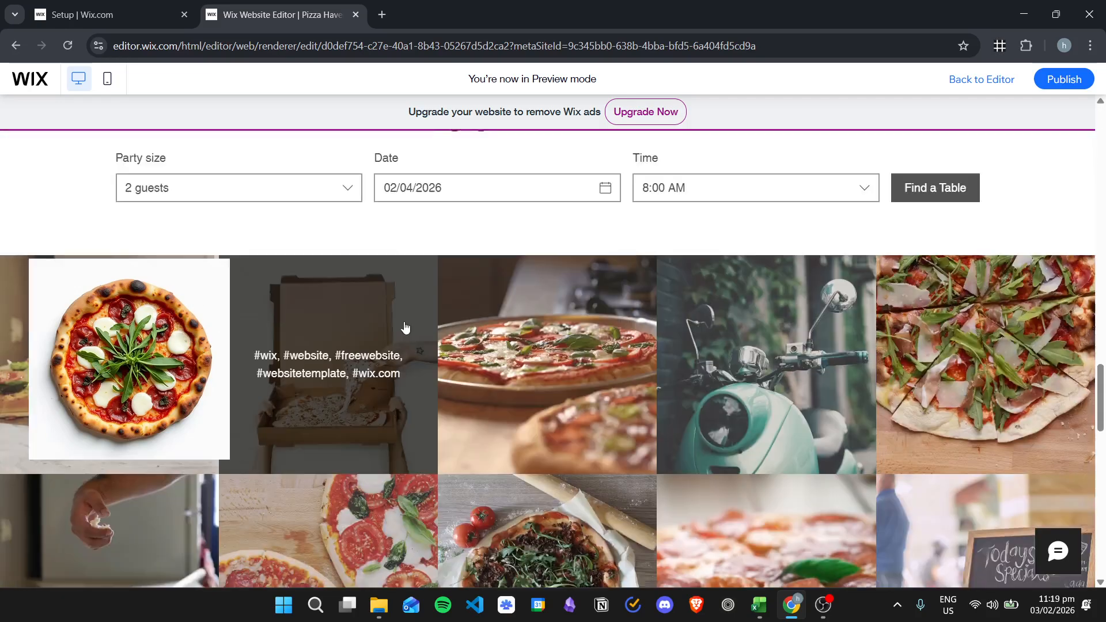
{"action": "scroll", "coordinate": [424, 346], "scroll_direction": "up", "scroll_amount": 20}
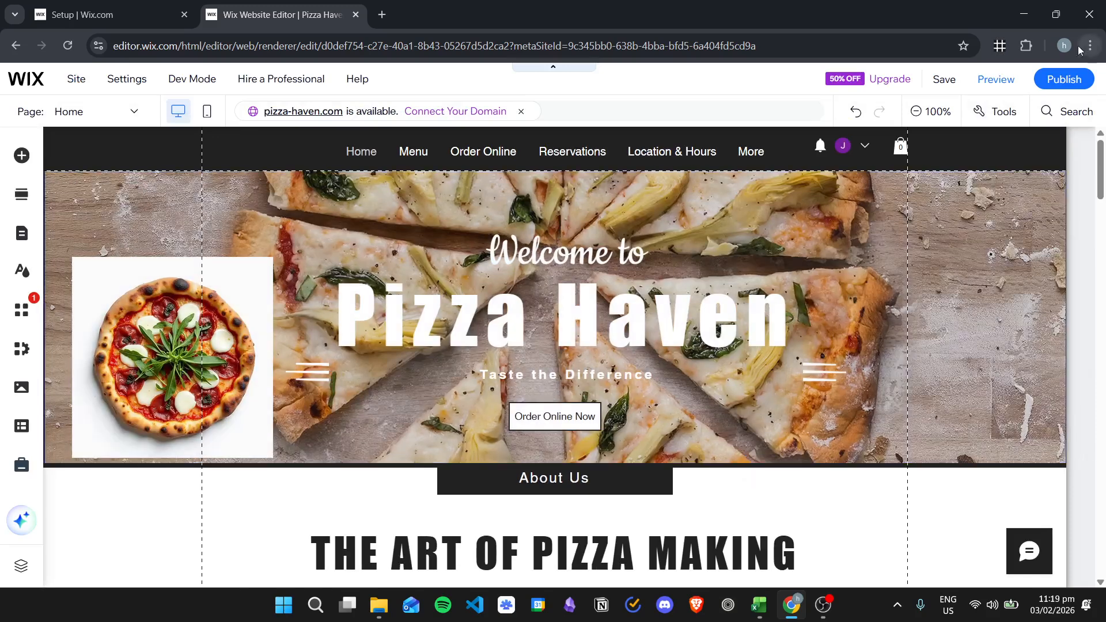
{"action": "mouse_move", "coordinate": [1053, 90]}
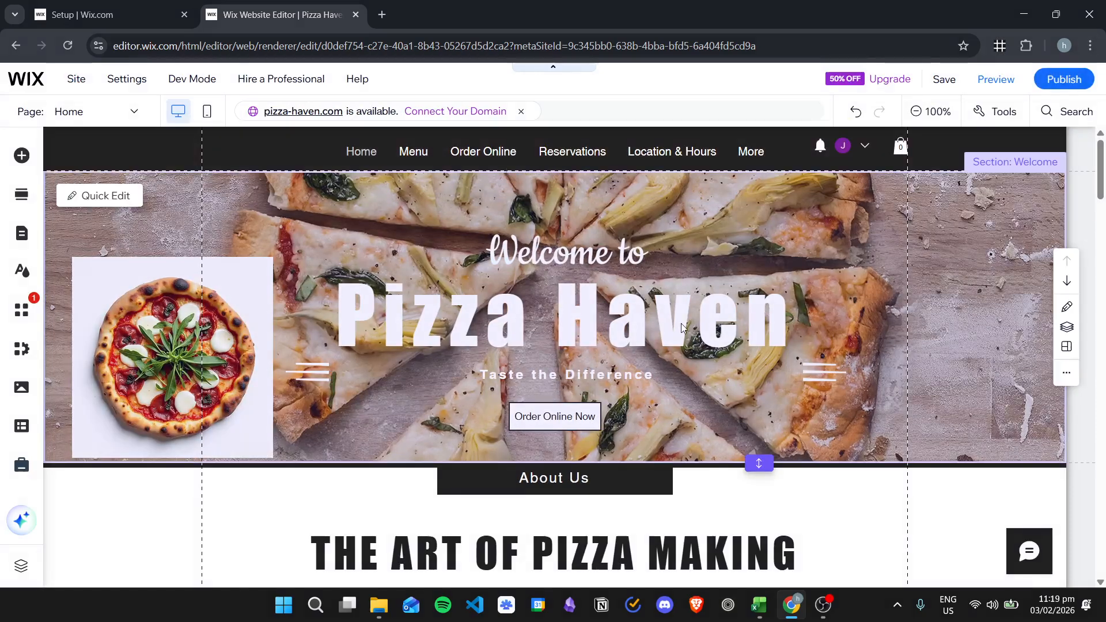
Change the pizza image's pin position from the middle left to the middle right of the screen
{"action": "left_click", "coordinate": [228, 300]}
{"action": "right_click", "coordinate": [176, 309]}
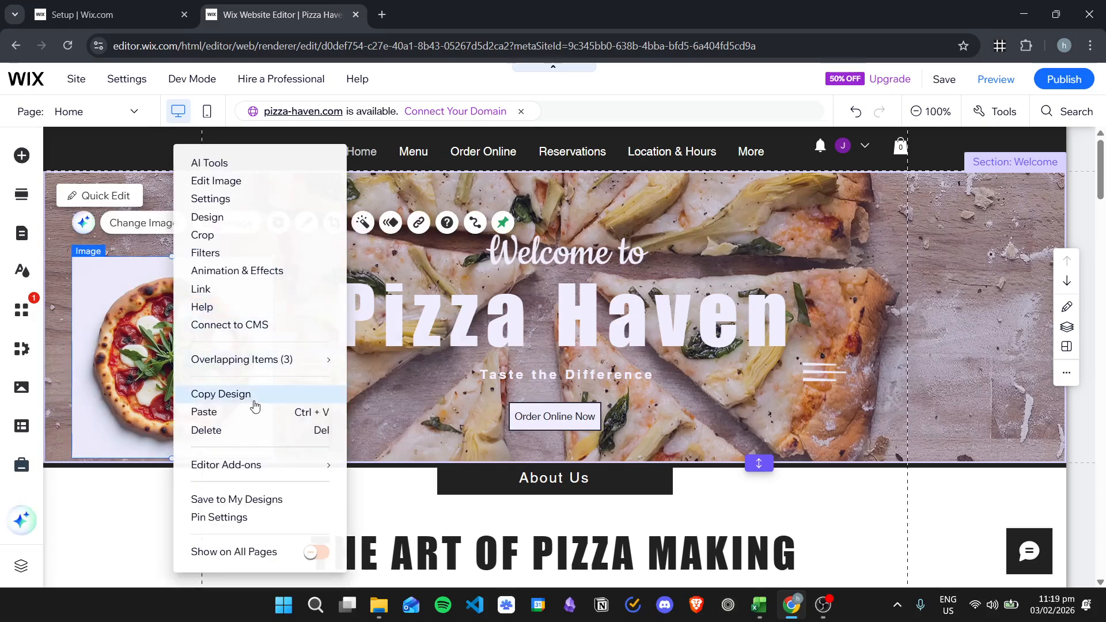
{"action": "scroll", "coordinate": [253, 437], "scroll_direction": "down", "scroll_amount": 1}
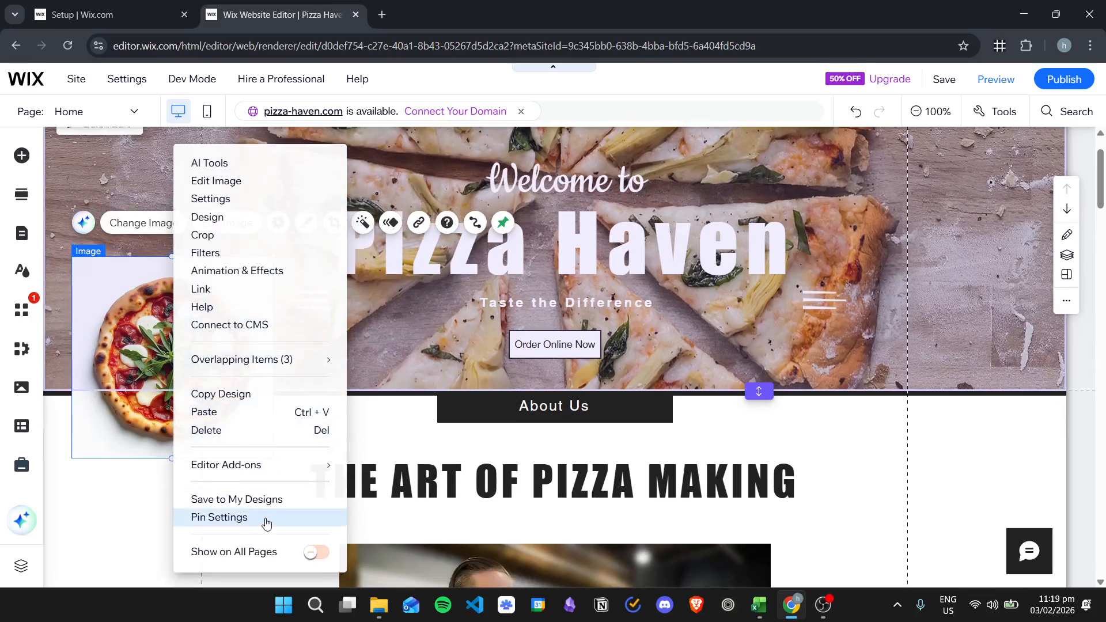
{"action": "left_click", "coordinate": [266, 518]}
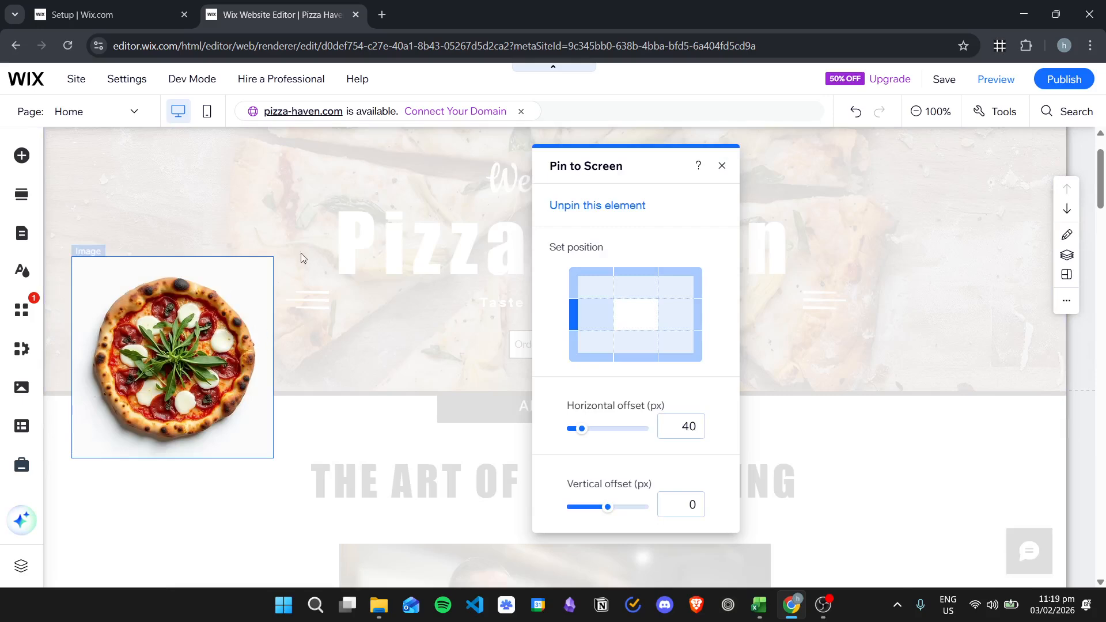
{"action": "left_click", "coordinate": [680, 314]}
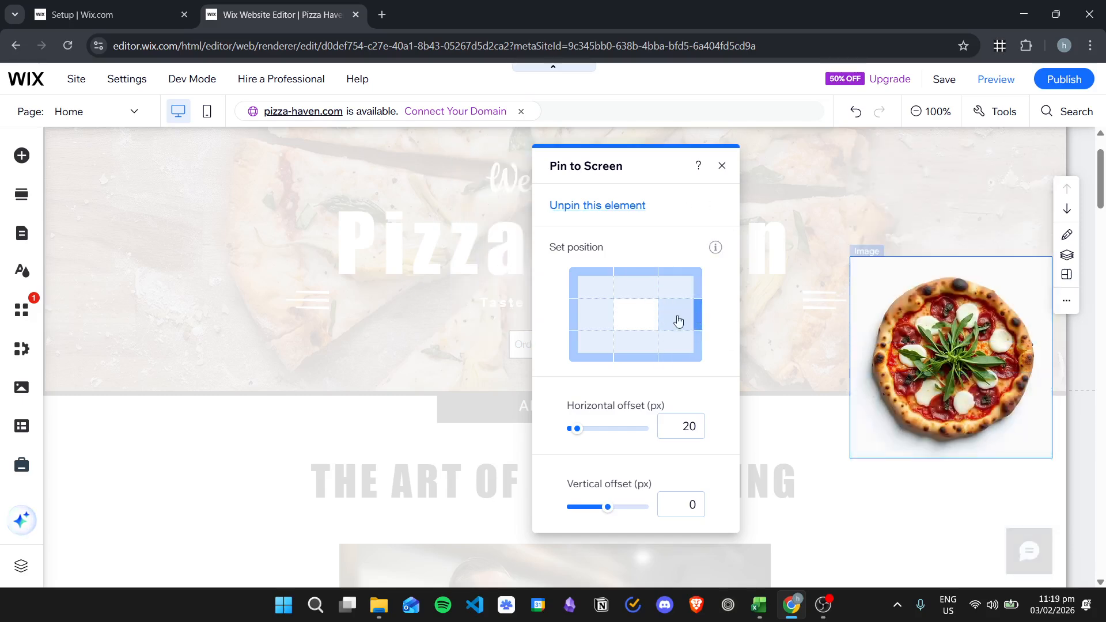
{"action": "left_click", "coordinate": [721, 166]}
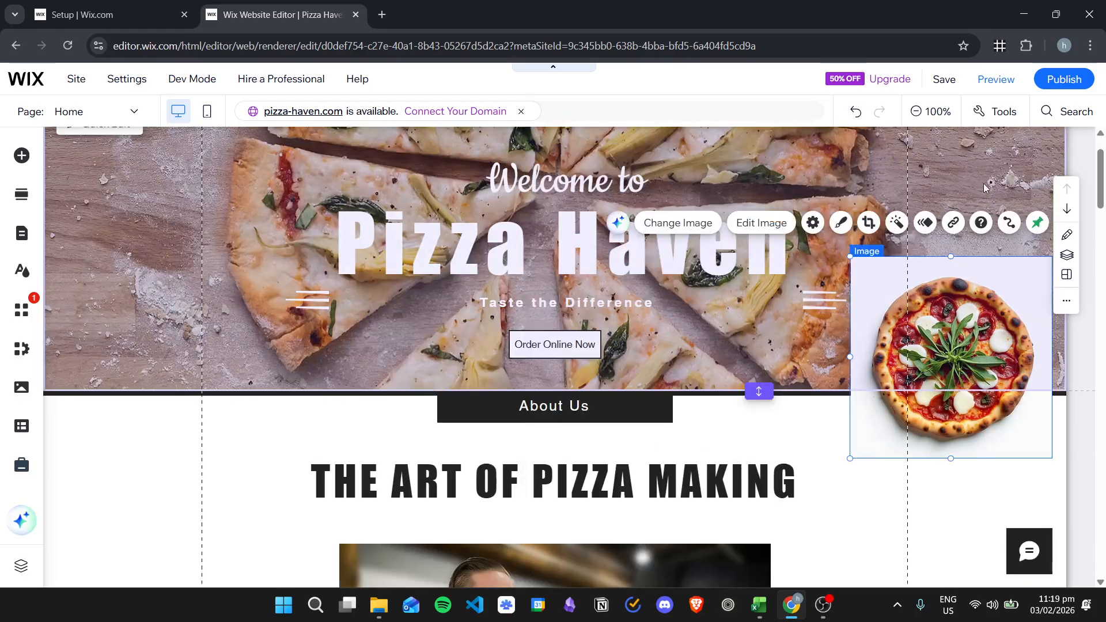
Preview the home page and scroll through it to check the image pinned at the middle right, and return to the editor
{"action": "left_click", "coordinate": [998, 81]}
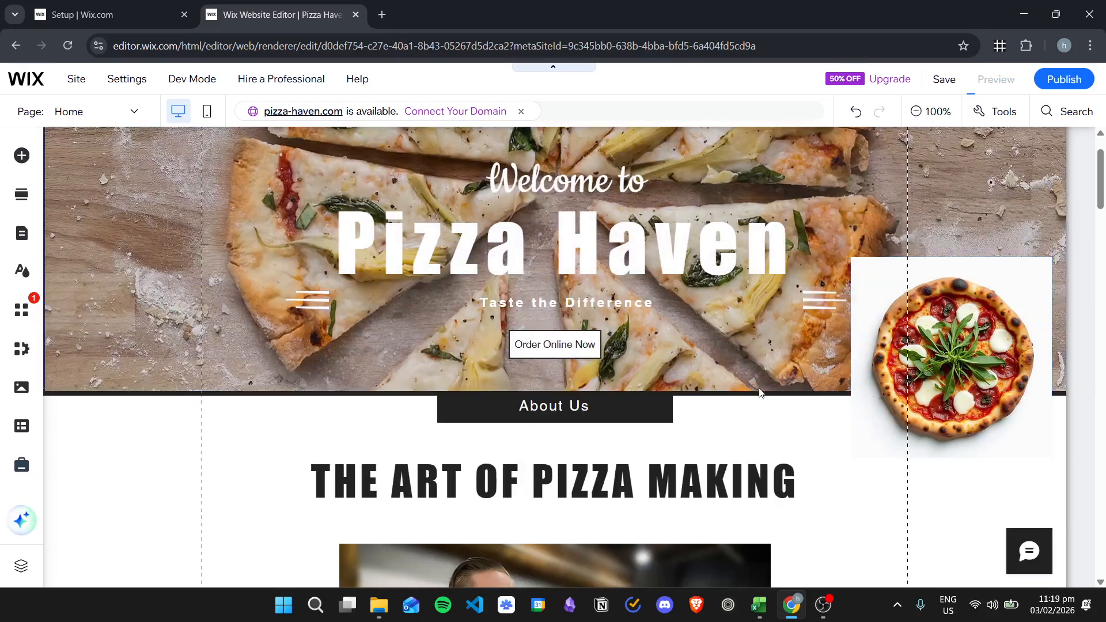
{"action": "scroll", "coordinate": [763, 388], "scroll_direction": "down", "scroll_amount": 10}
{"action": "scroll", "coordinate": [782, 363], "scroll_direction": "up", "scroll_amount": 10}
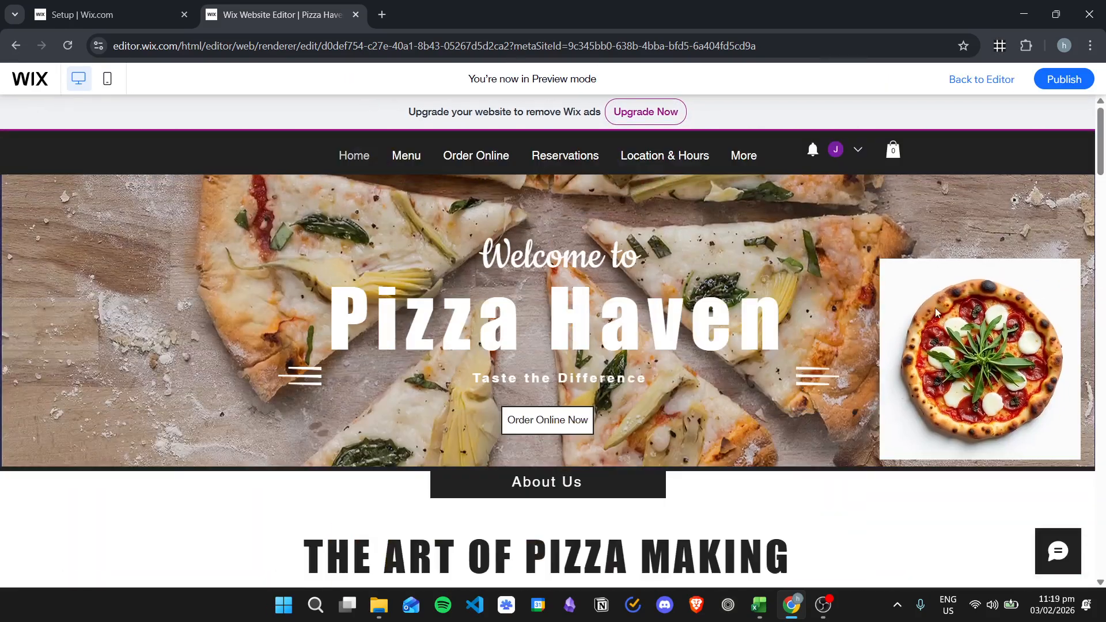
{"action": "left_click", "coordinate": [977, 79]}
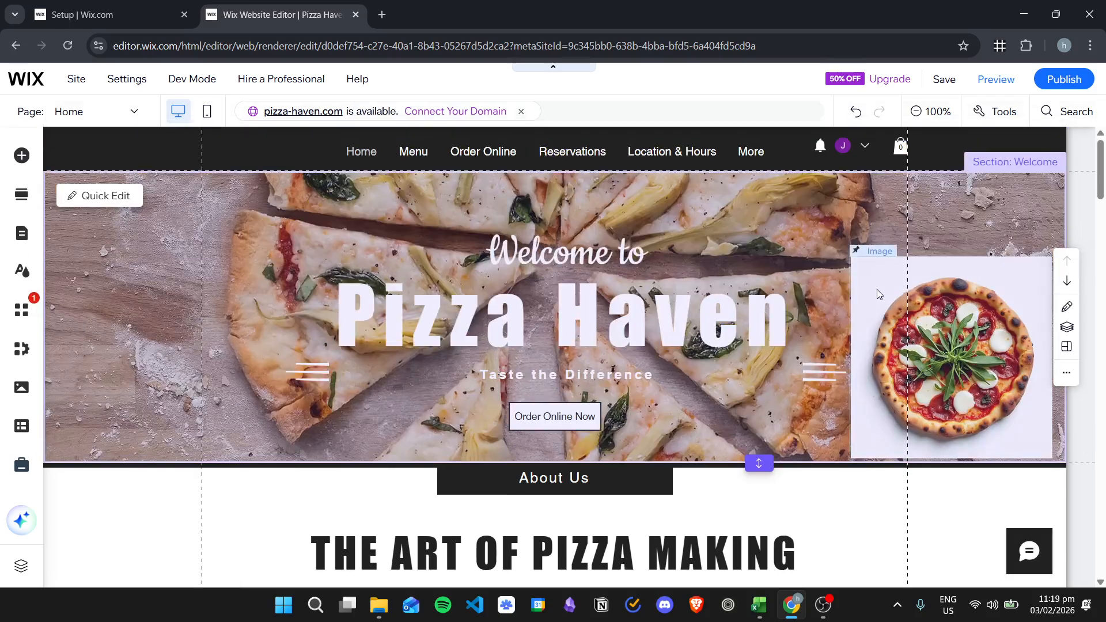
Unpin the pizza image from the screen through its pin settings
{"action": "right_click", "coordinate": [876, 289]}
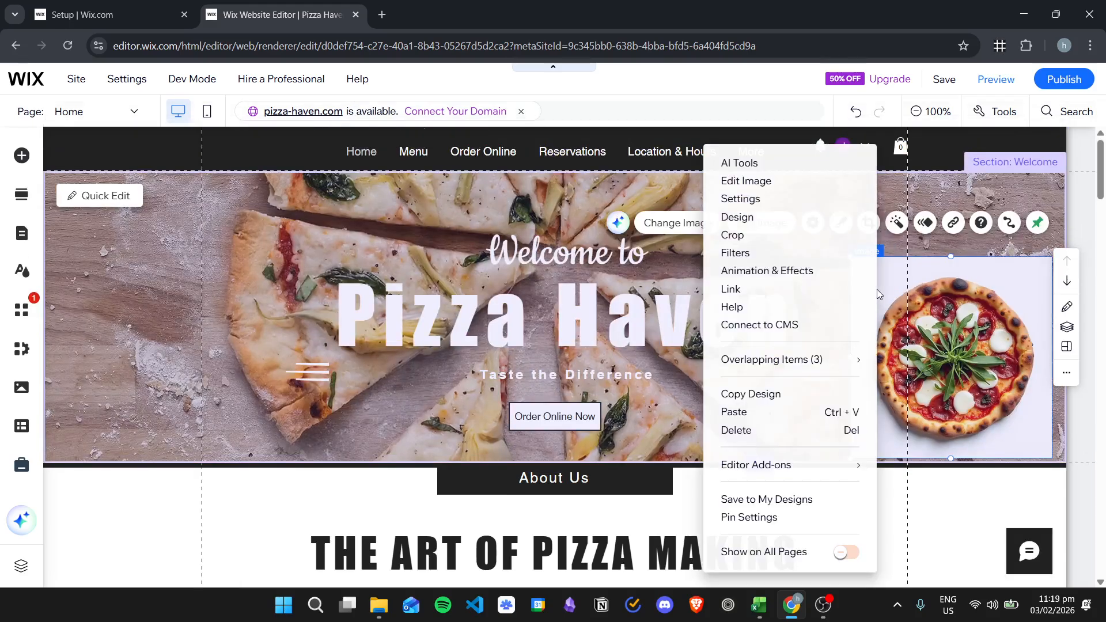
{"action": "left_click", "coordinate": [750, 517]}
{"action": "left_click", "coordinate": [445, 207]}
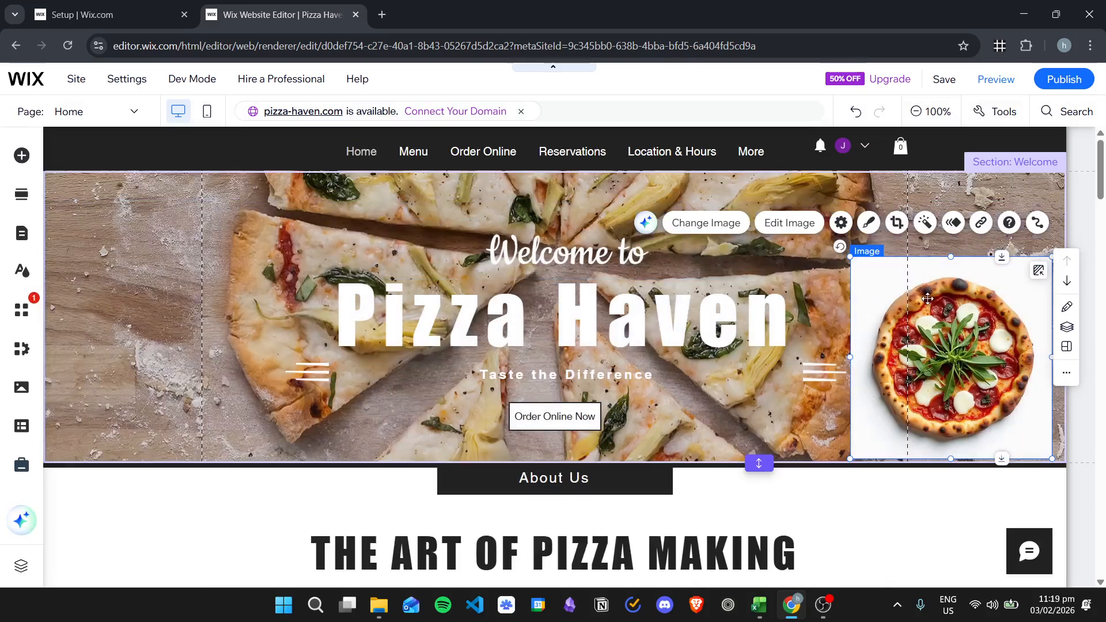
Preview the home page and scroll down and back up to check how the unpinned pizza image behaves
{"action": "left_click", "coordinate": [994, 84]}
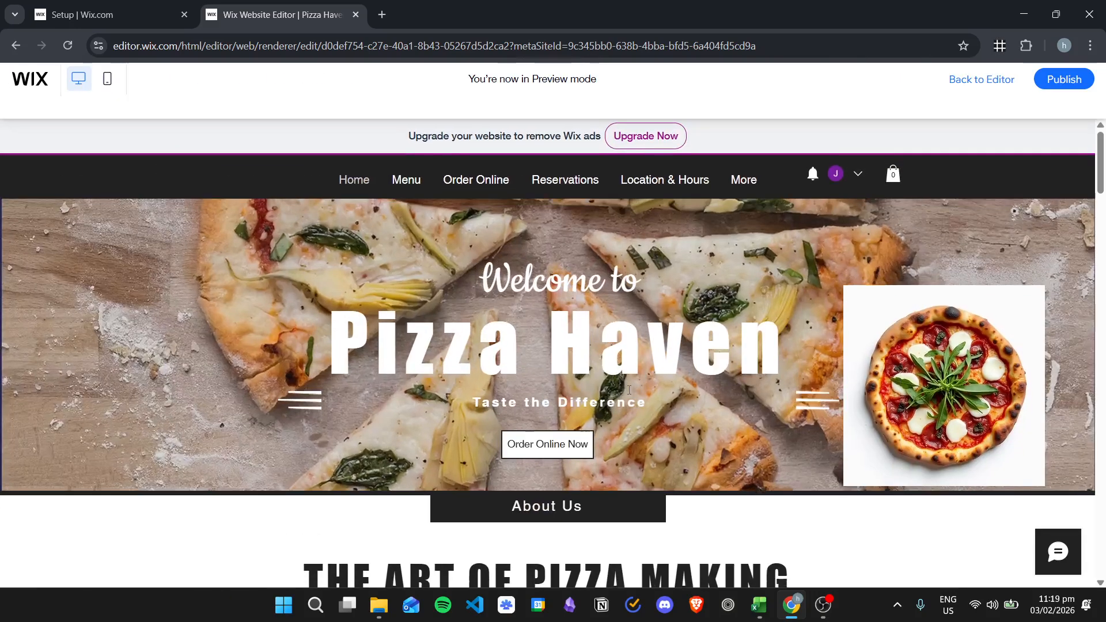
{"action": "scroll", "coordinate": [738, 318], "scroll_direction": "down", "scroll_amount": 7}
{"action": "scroll", "coordinate": [775, 382], "scroll_direction": "down", "scroll_amount": 1}
{"action": "scroll", "coordinate": [775, 383], "scroll_direction": "up", "scroll_amount": 8}
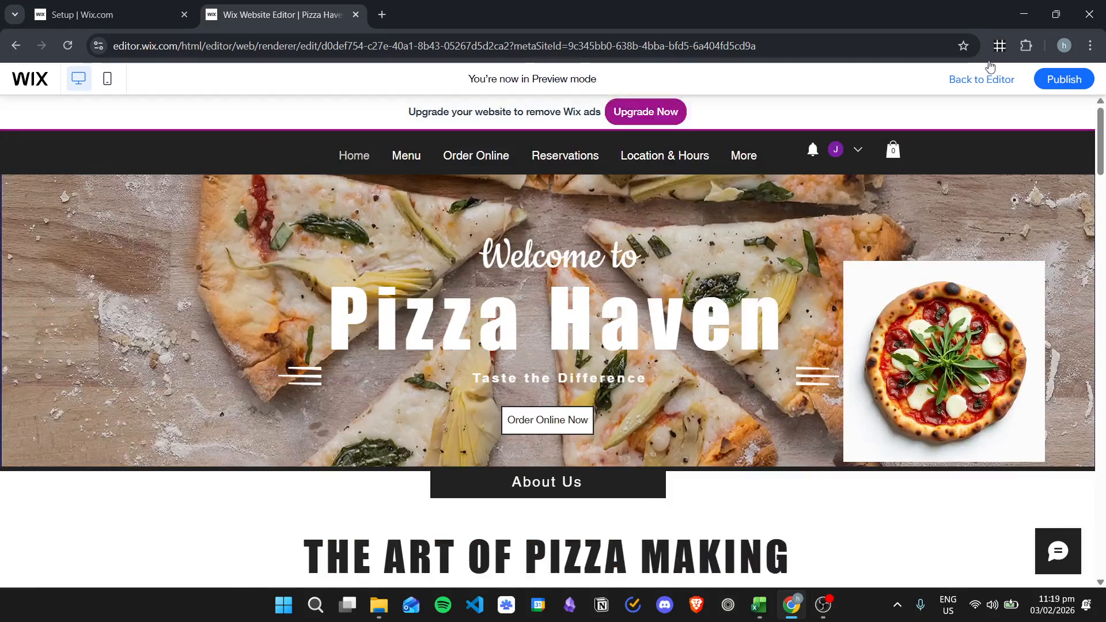